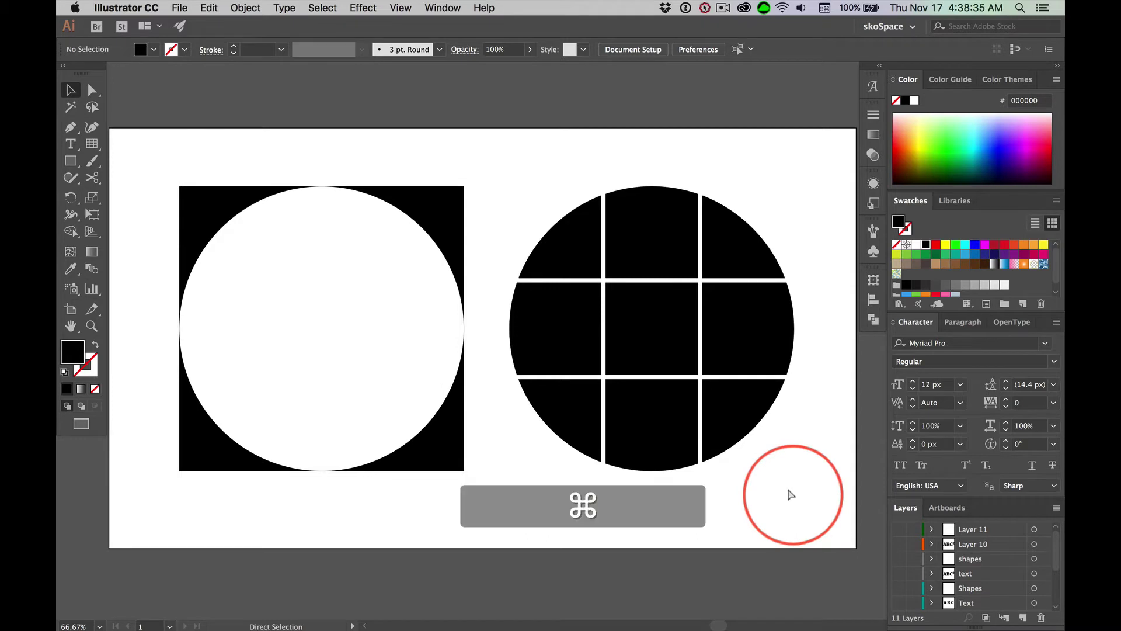
Step: Switch to the document with only the circle-in-square artwork and widen its artboard to about 2517 px by extending its right edge
{"action": "key", "text": "super+grave"}
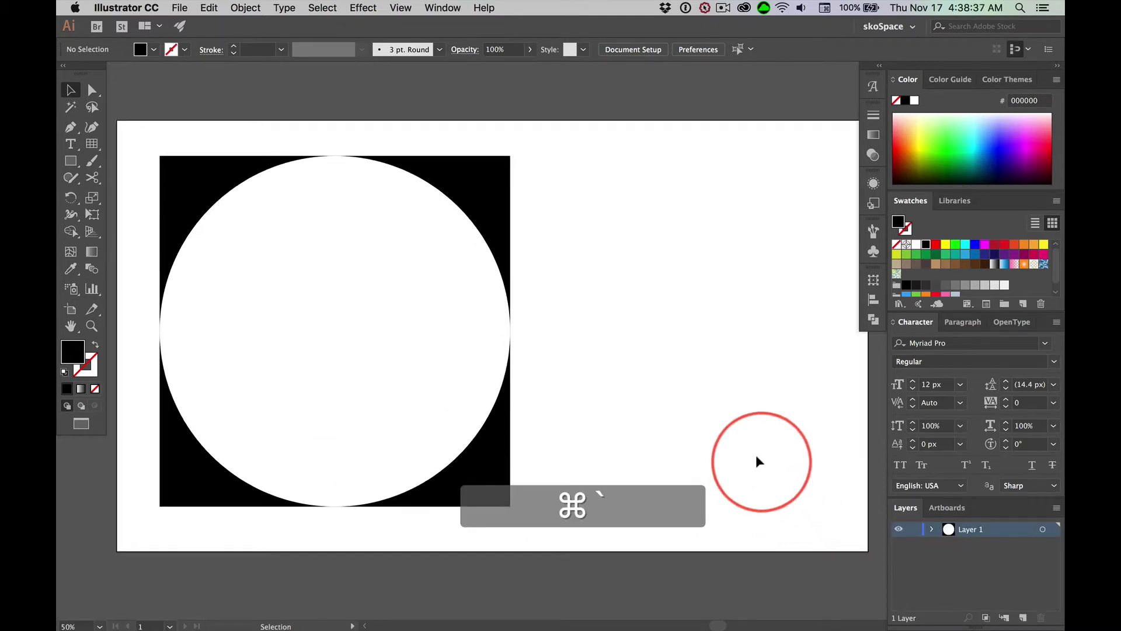
{"action": "key", "text": "super+minus"}
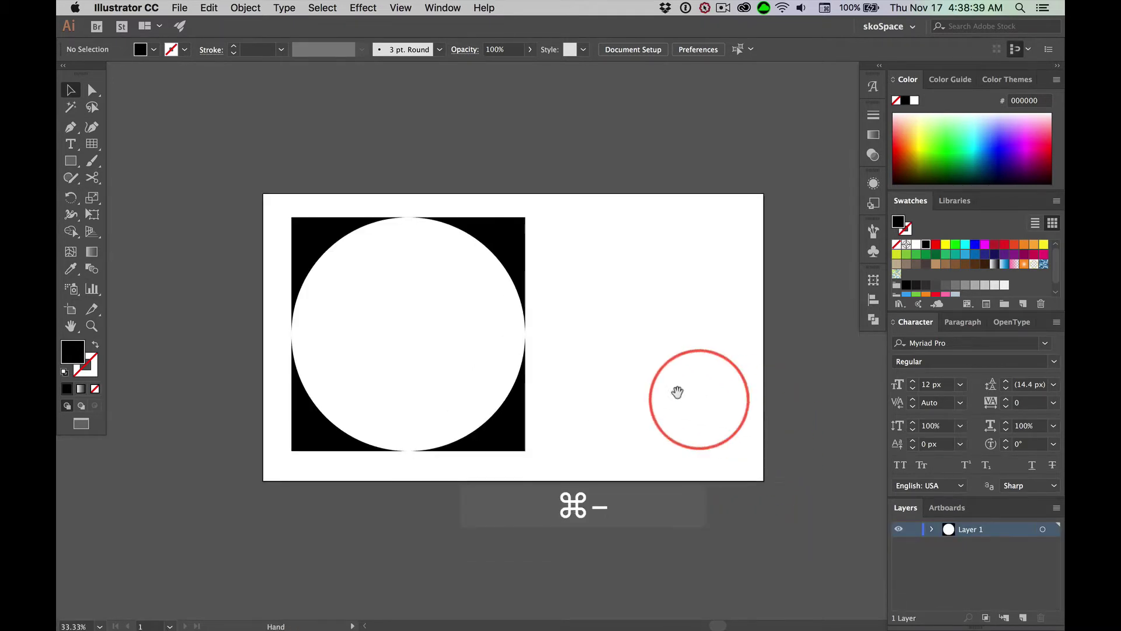
{"action": "left_click_drag", "start_coordinate": [675, 391], "coordinate": [509, 338]}
{"action": "left_click", "coordinate": [59, 232]}
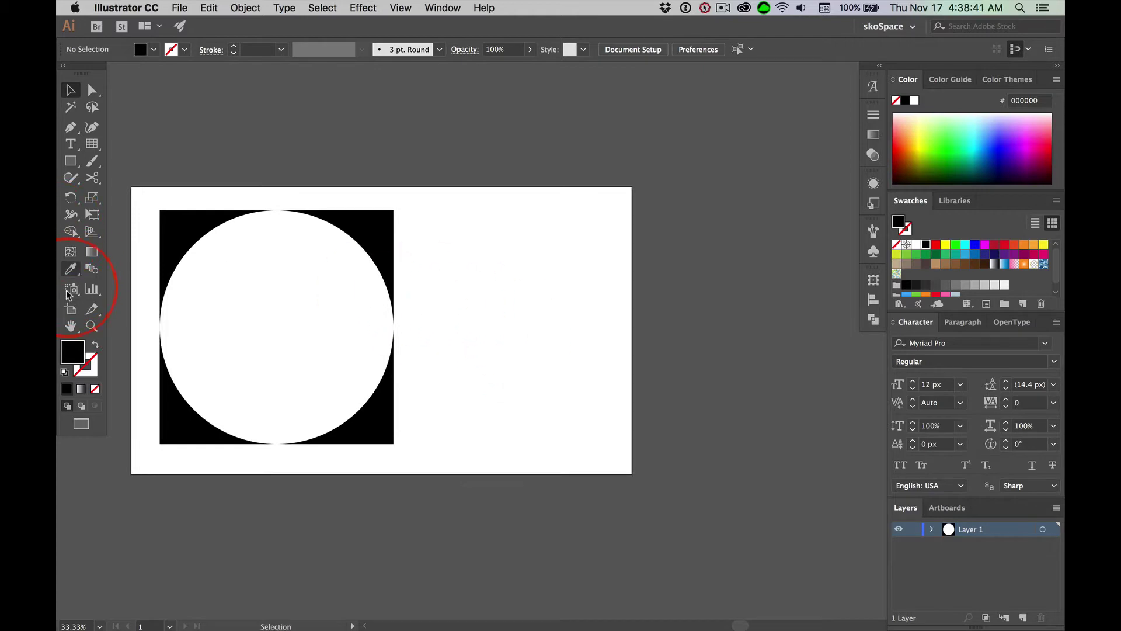
{"action": "left_click", "coordinate": [70, 310]}
{"action": "left_click_drag", "start_coordinate": [633, 330], "coordinate": [719, 330]}
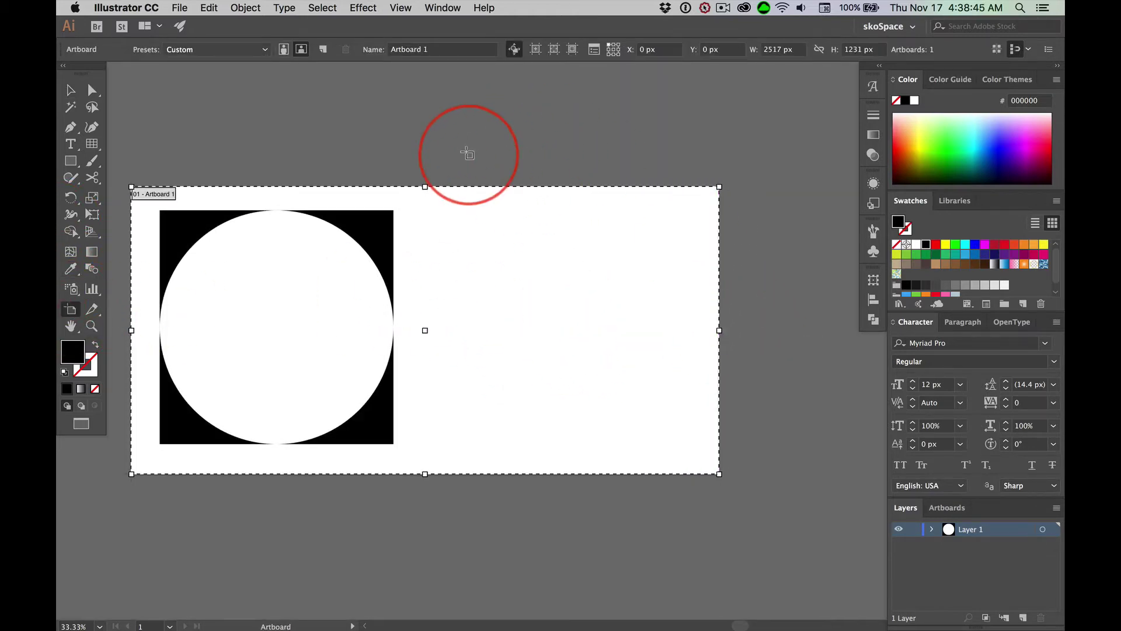
{"action": "left_click", "coordinate": [58, 21]}
{"action": "left_click", "coordinate": [70, 84]}
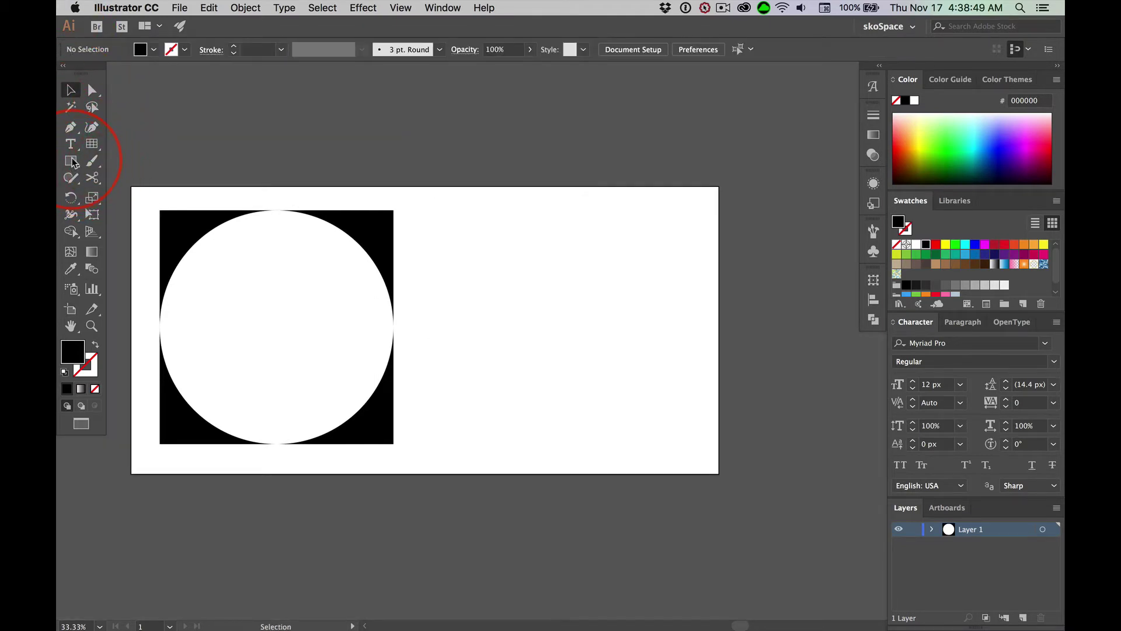
Step: Ungroup the circle-in-square artwork and duplicate its black square into the empty area to the right
{"action": "left_click", "coordinate": [177, 228]}
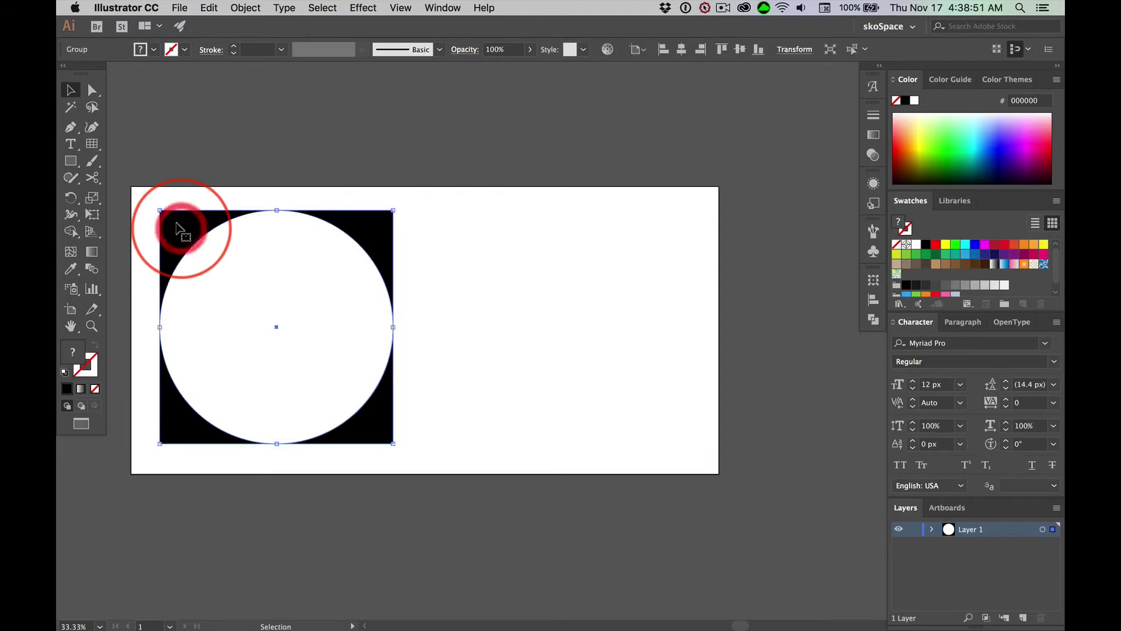
{"action": "key", "text": "super+shift+g"}
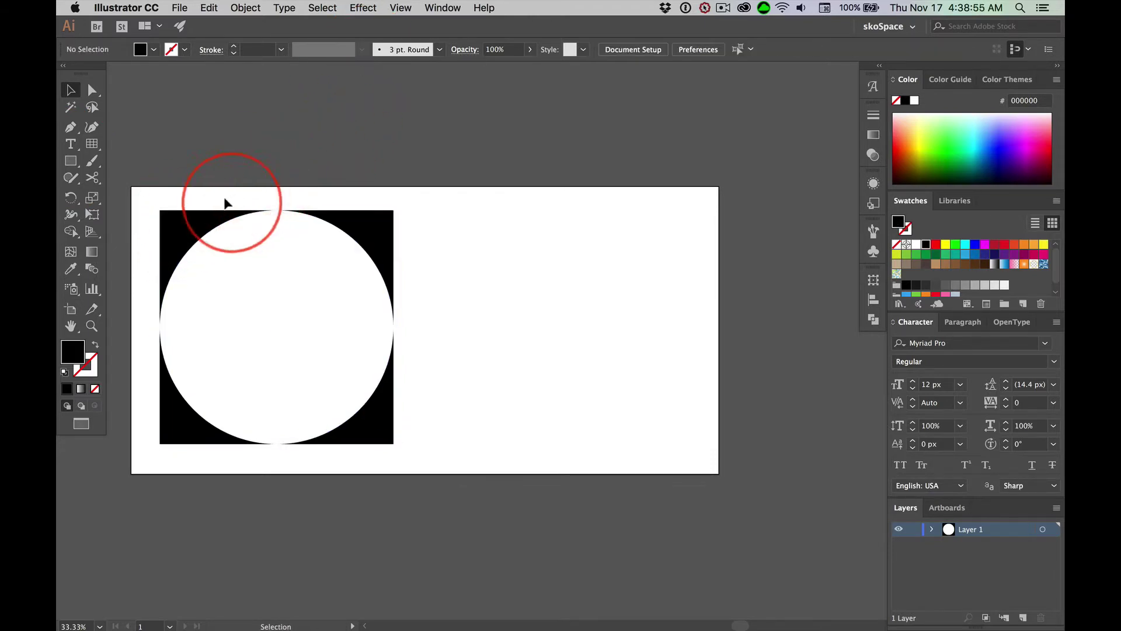
{"action": "left_click", "coordinate": [183, 218]}
{"action": "left_click_drag", "start_coordinate": [182, 217], "coordinate": [471, 213]}
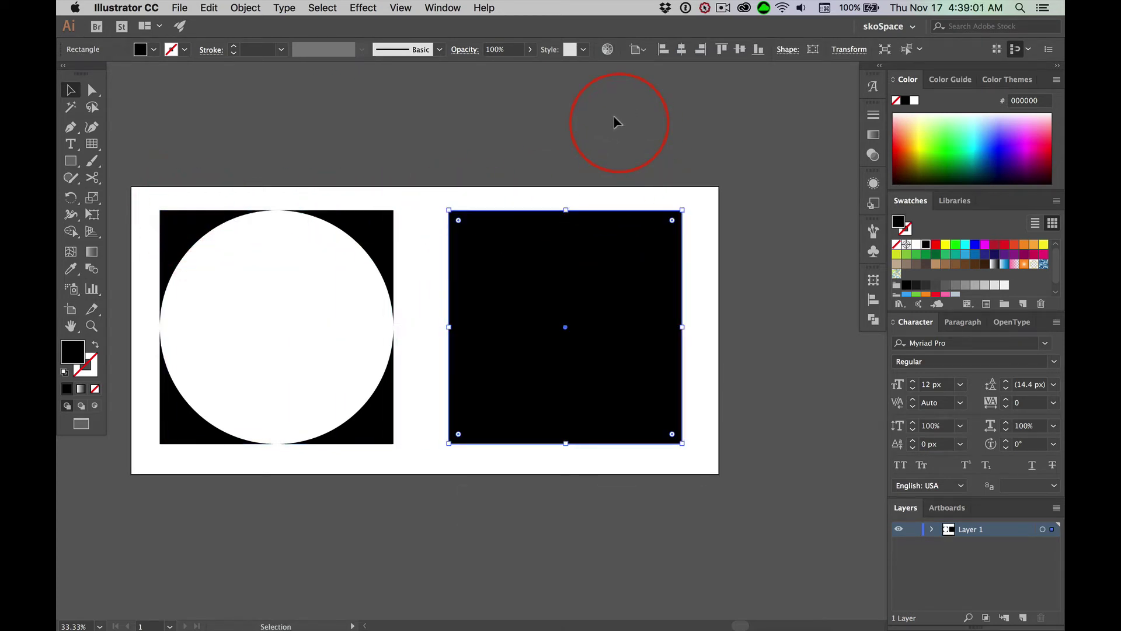
{"action": "left_click", "coordinate": [637, 121]}
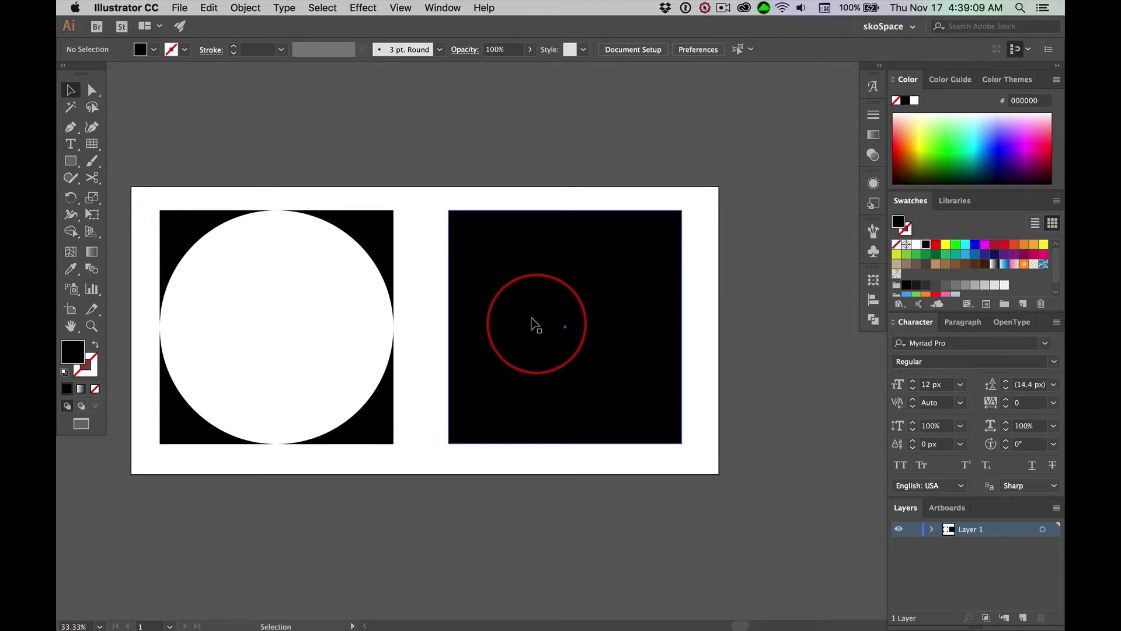
Step: Check the reference grid artwork in the other document, then create a 320 × 320 px square filled with blue 0098ff over the black copy
{"action": "key", "text": "super+grave"}
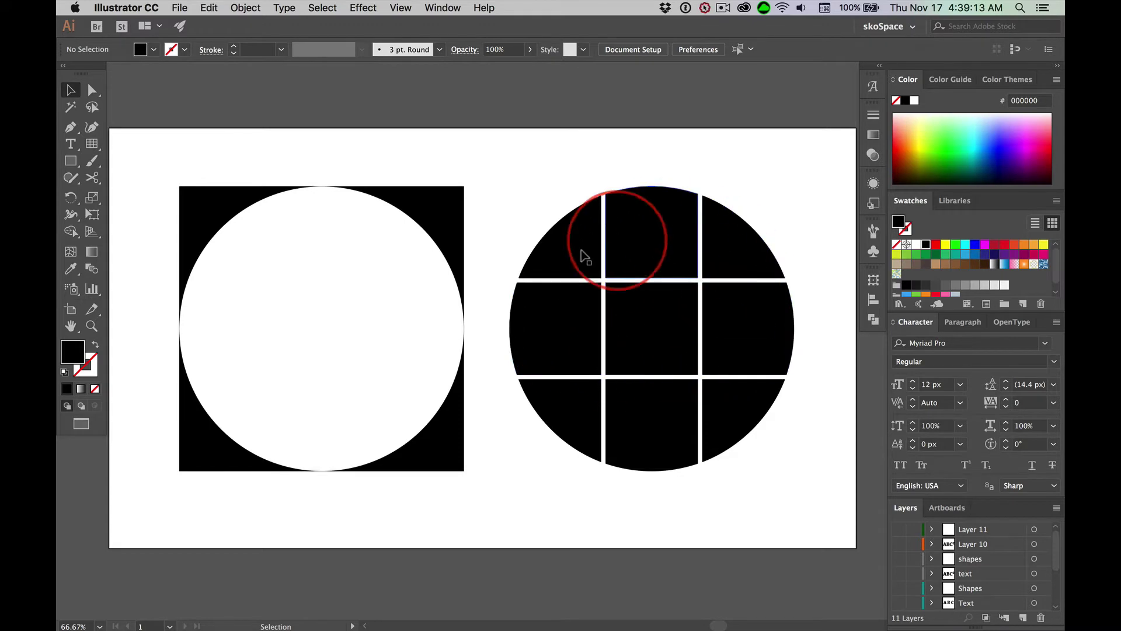
{"action": "key", "text": "super+grave"}
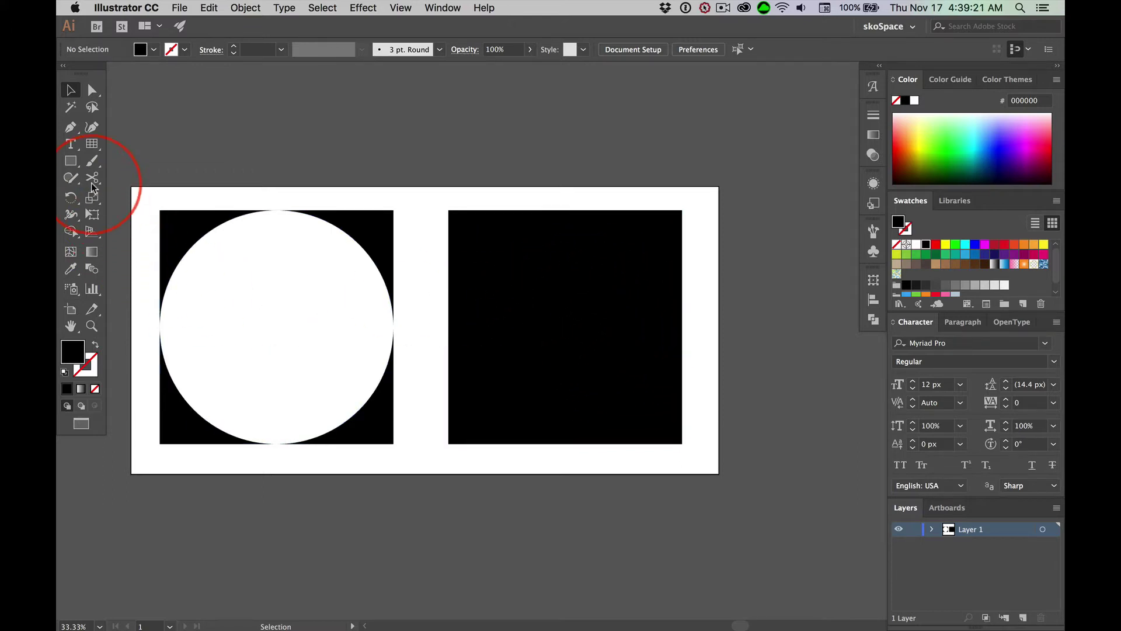
{"action": "left_click", "coordinate": [71, 161]}
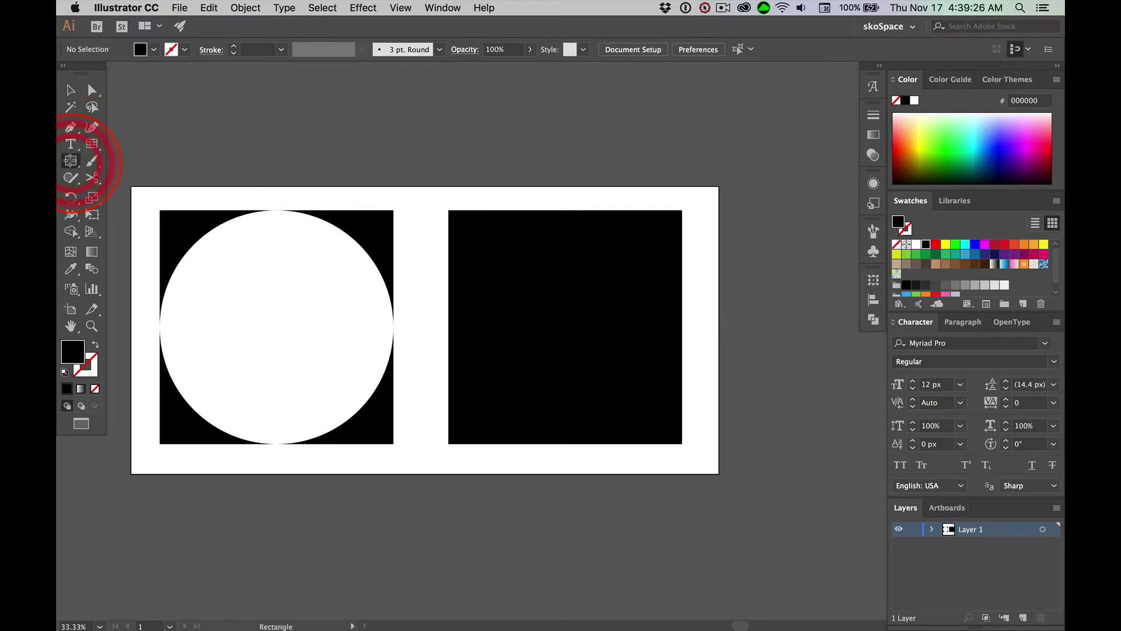
{"action": "double_click", "coordinate": [77, 354]}
{"action": "left_click_drag", "start_coordinate": [393, 415], "coordinate": [431, 358]}
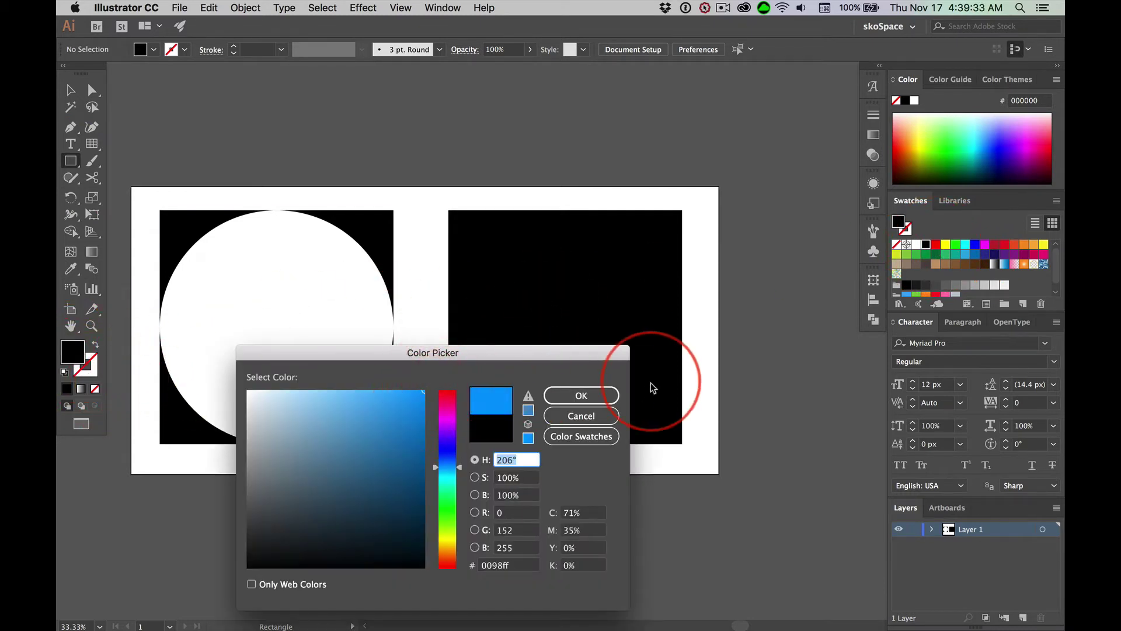
{"action": "left_click", "coordinate": [582, 395]}
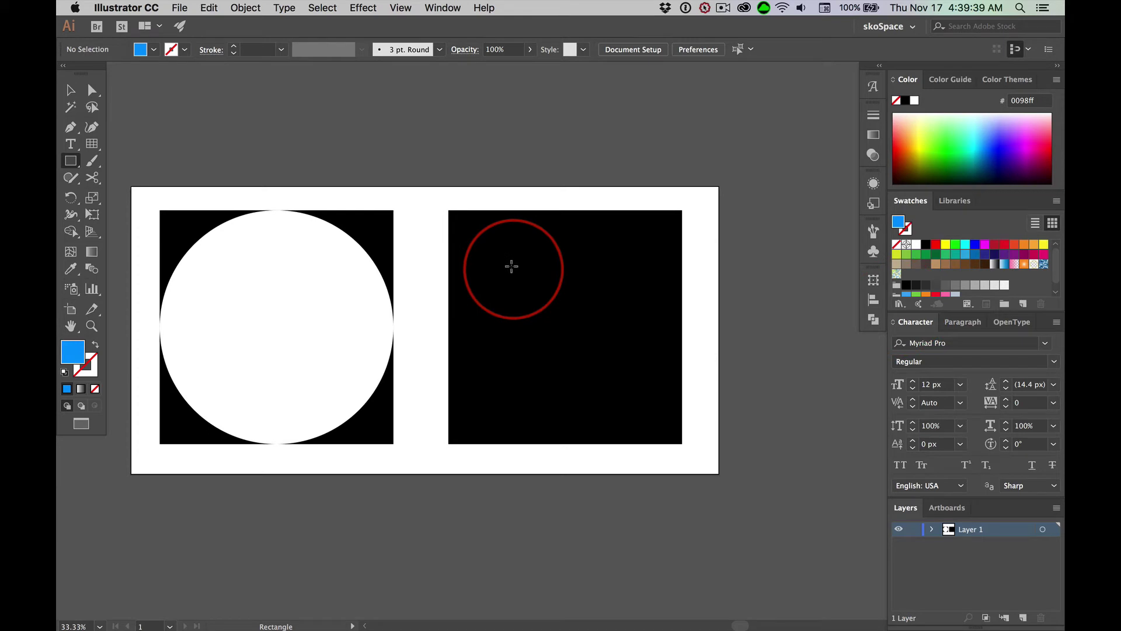
{"action": "left_click", "coordinate": [514, 271]}
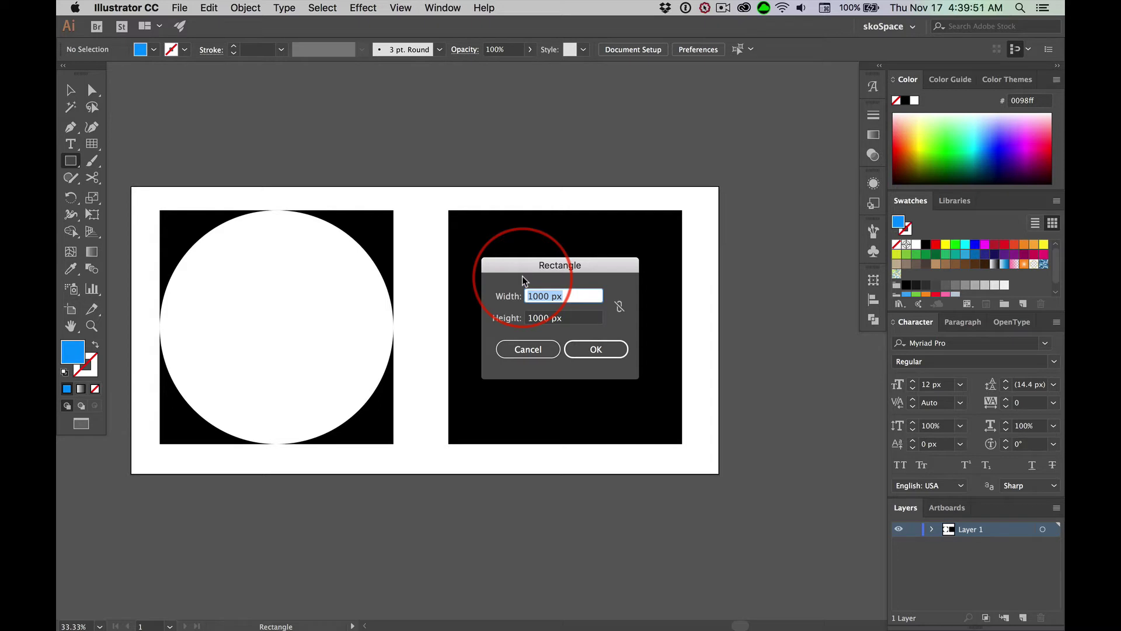
{"action": "type", "text": "320"}
{"action": "key", "text": "Tab"}
{"action": "key", "text": "Tab"}
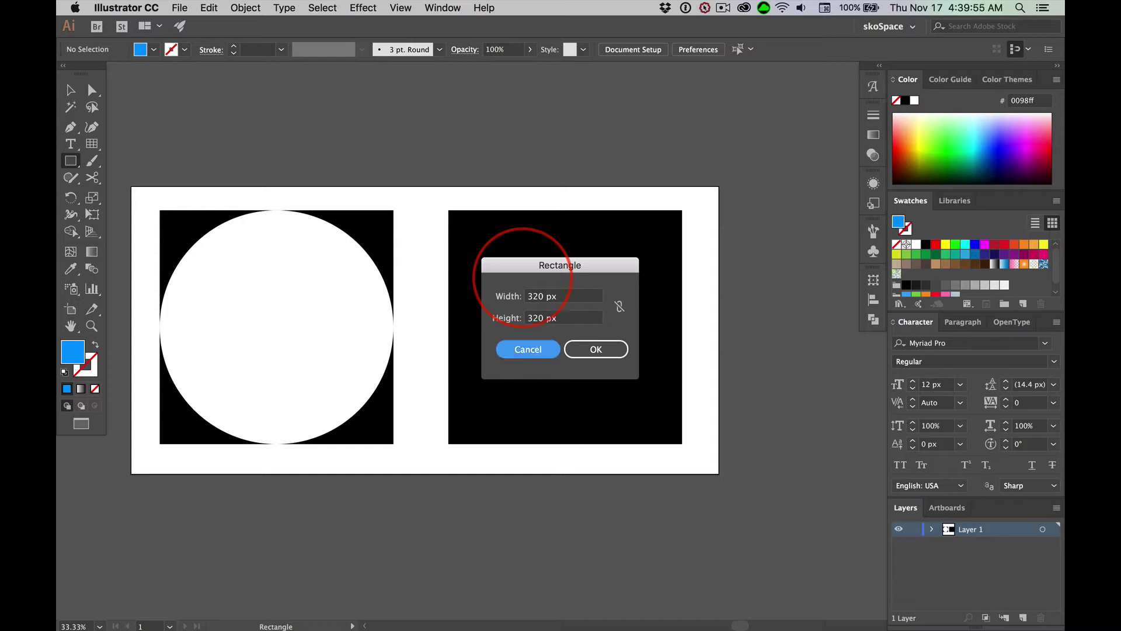
{"action": "left_click", "coordinate": [595, 350]}
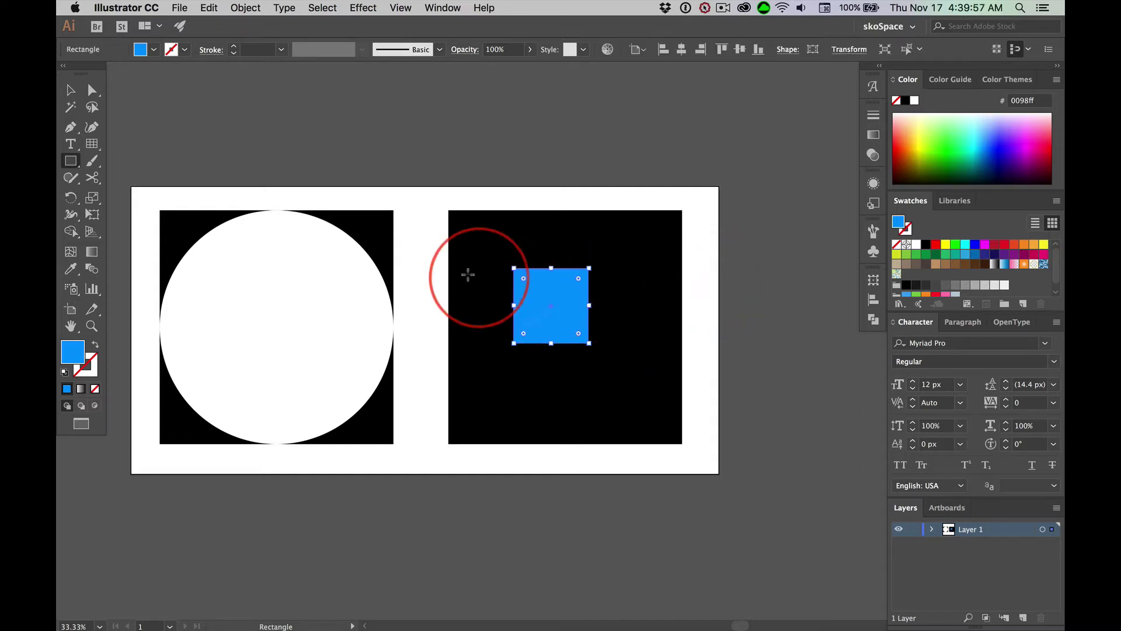
Step: Snap the blue square to the black square's upper-left corner and duplicate it to the upper-right corner and the middle of the top row
{"action": "key", "text": "super+space"}
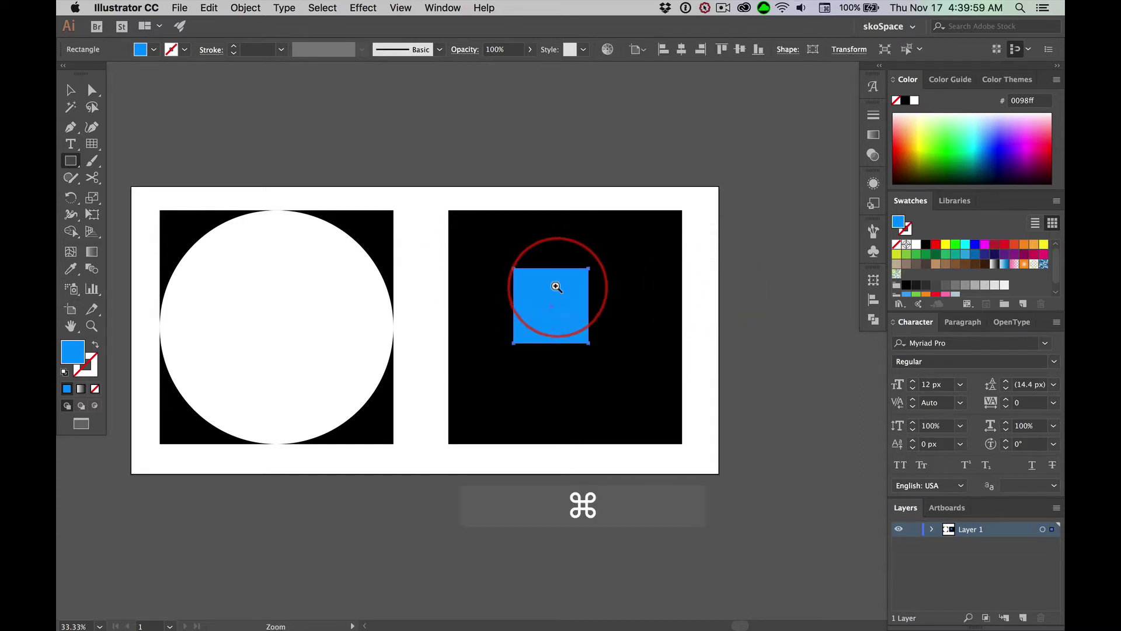
{"action": "left_click_drag", "start_coordinate": [579, 304], "coordinate": [639, 328]}
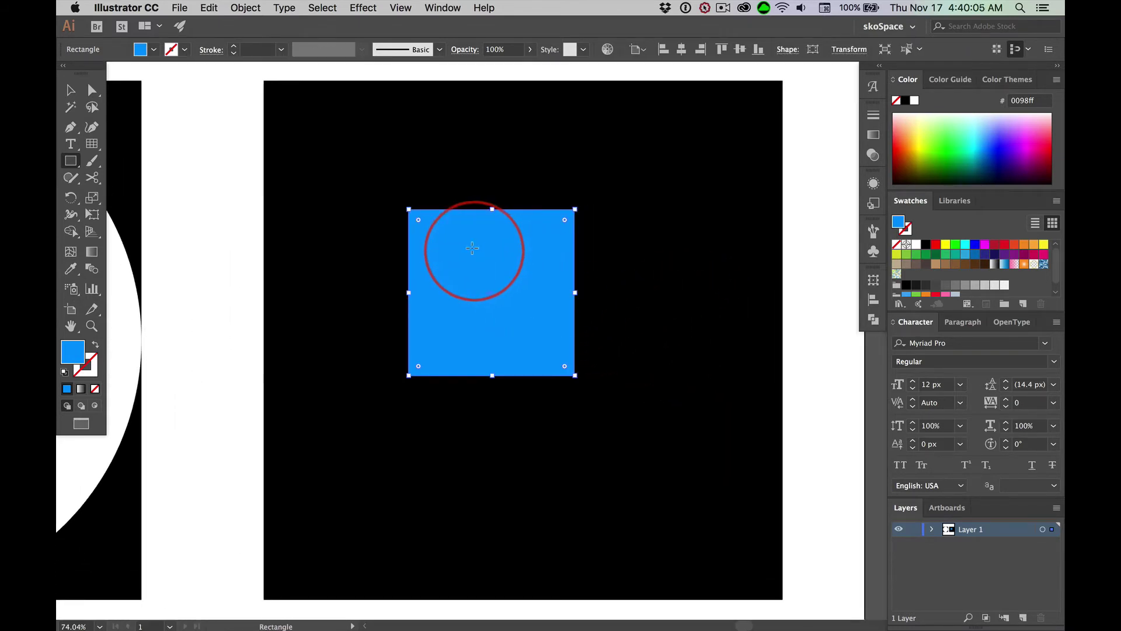
{"action": "left_click_drag", "start_coordinate": [469, 250], "coordinate": [322, 118]}
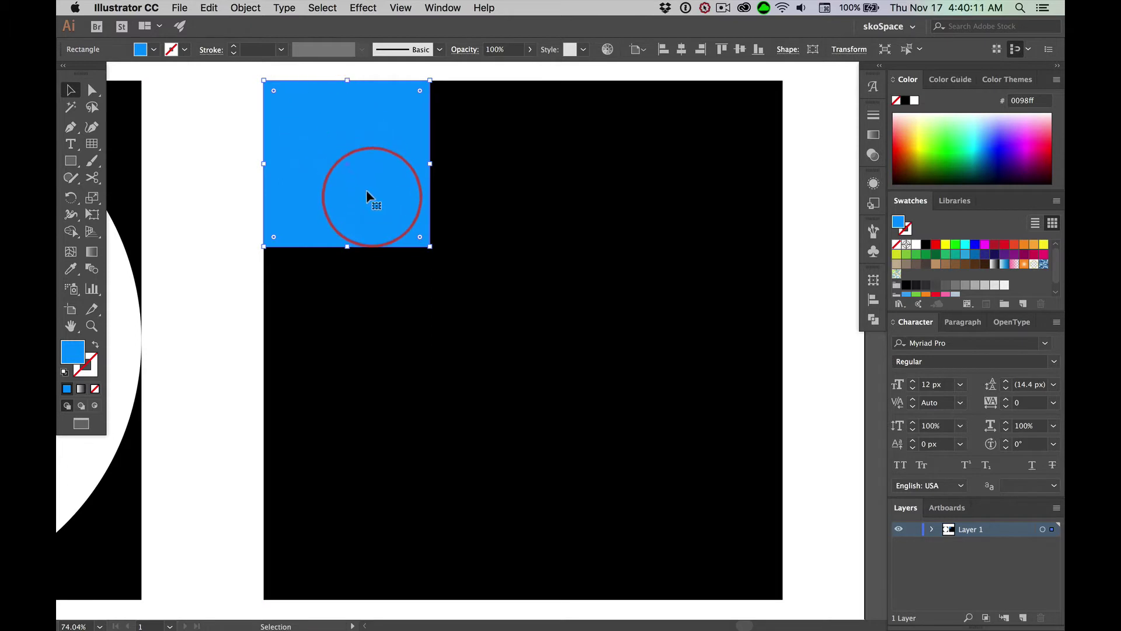
{"action": "left_click_drag", "start_coordinate": [367, 190], "coordinate": [728, 229]}
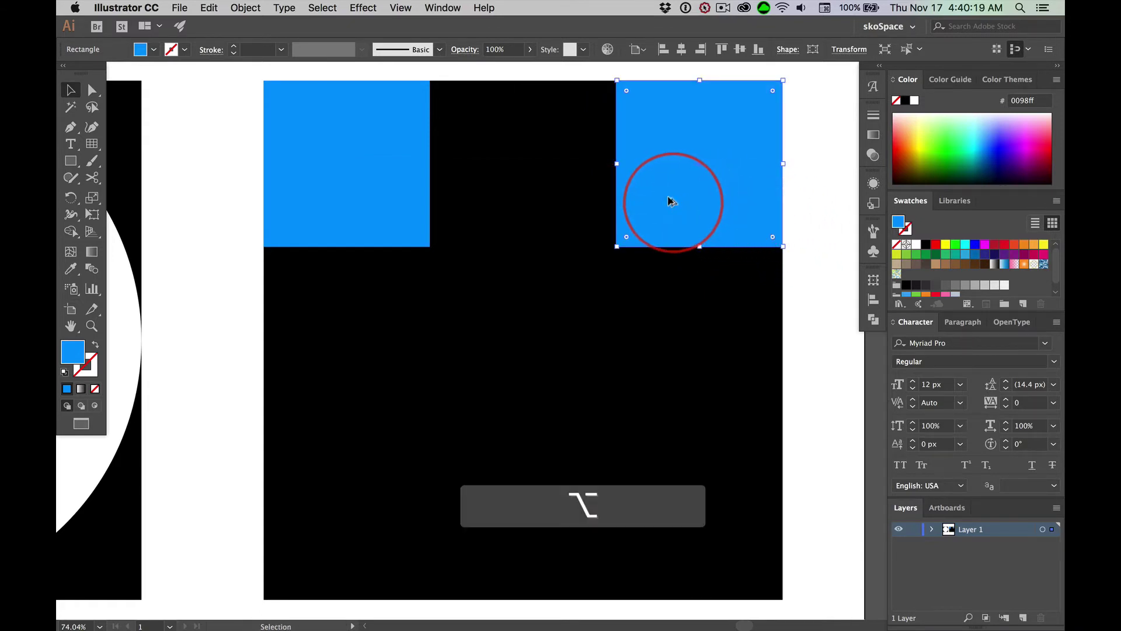
{"action": "left_click_drag", "start_coordinate": [670, 204], "coordinate": [500, 206]}
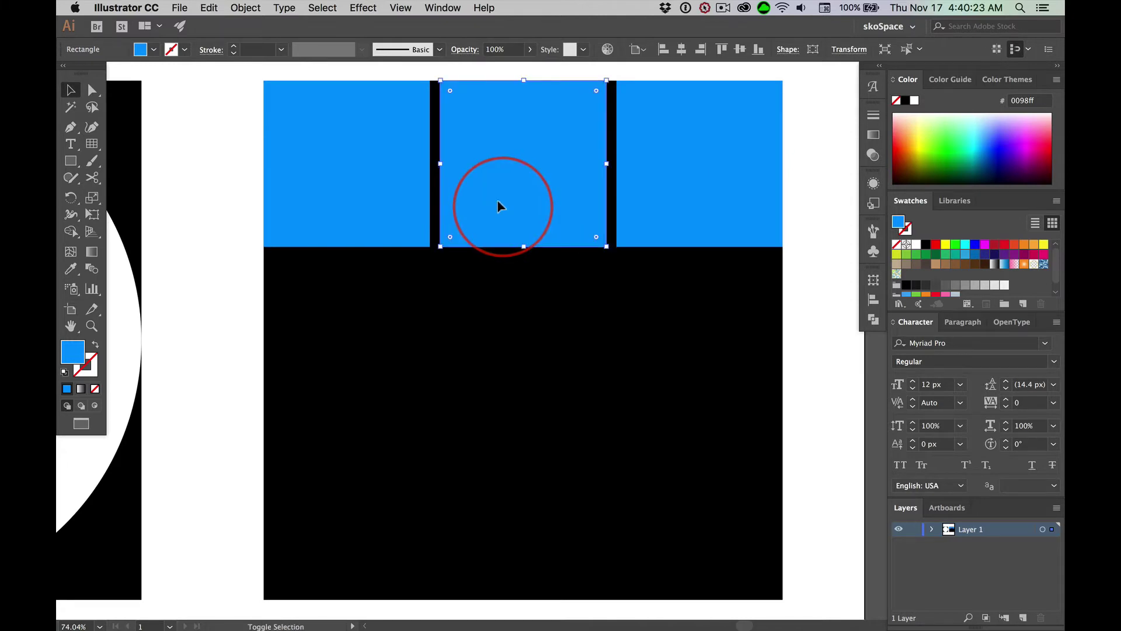
Step: Duplicate the row of three blue squares to the black square's bottom edge and middle, forming a 3 × 3 grid
{"action": "left_click", "coordinate": [349, 168], "text": "shift"}
{"action": "left_click", "coordinate": [687, 170], "text": "shift"}
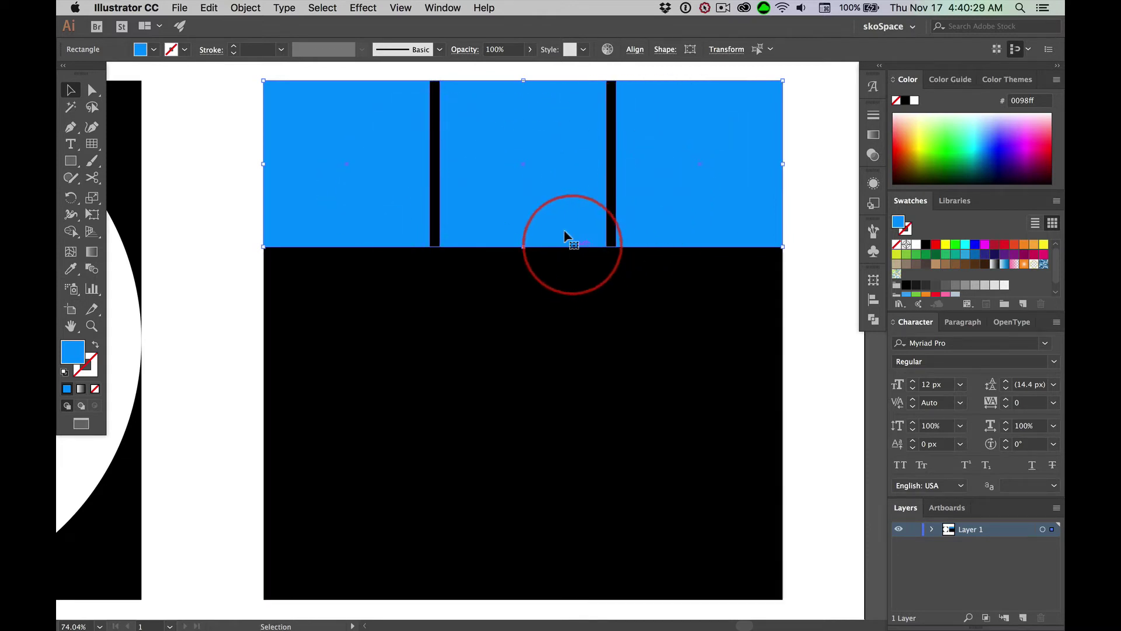
{"action": "left_click_drag", "start_coordinate": [546, 220], "coordinate": [536, 573]}
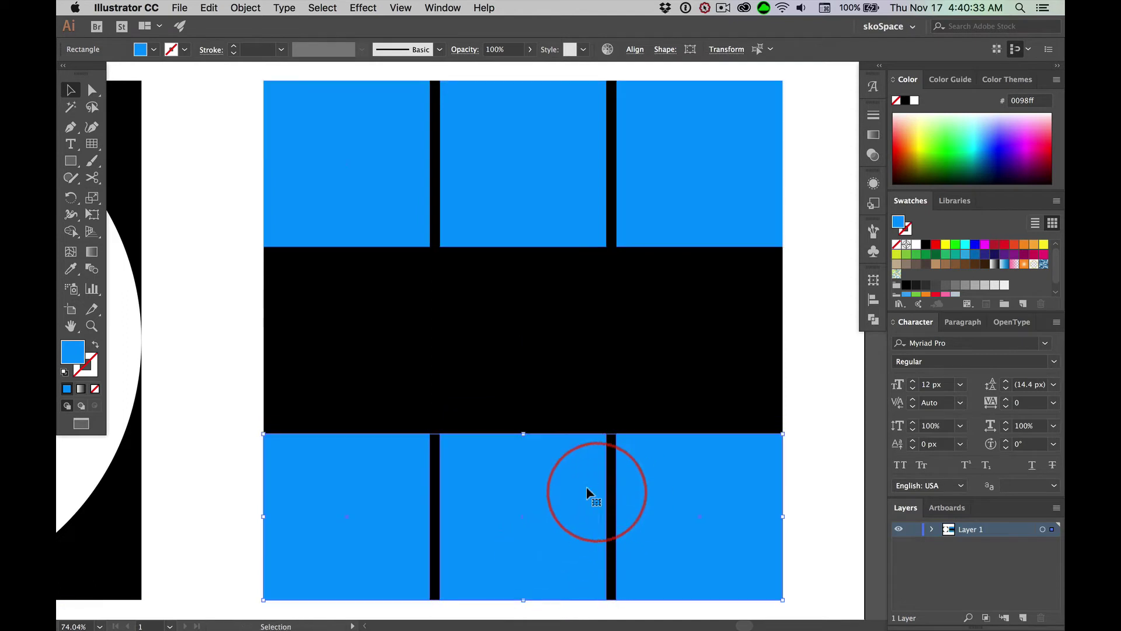
{"action": "key", "text": "Tab"}
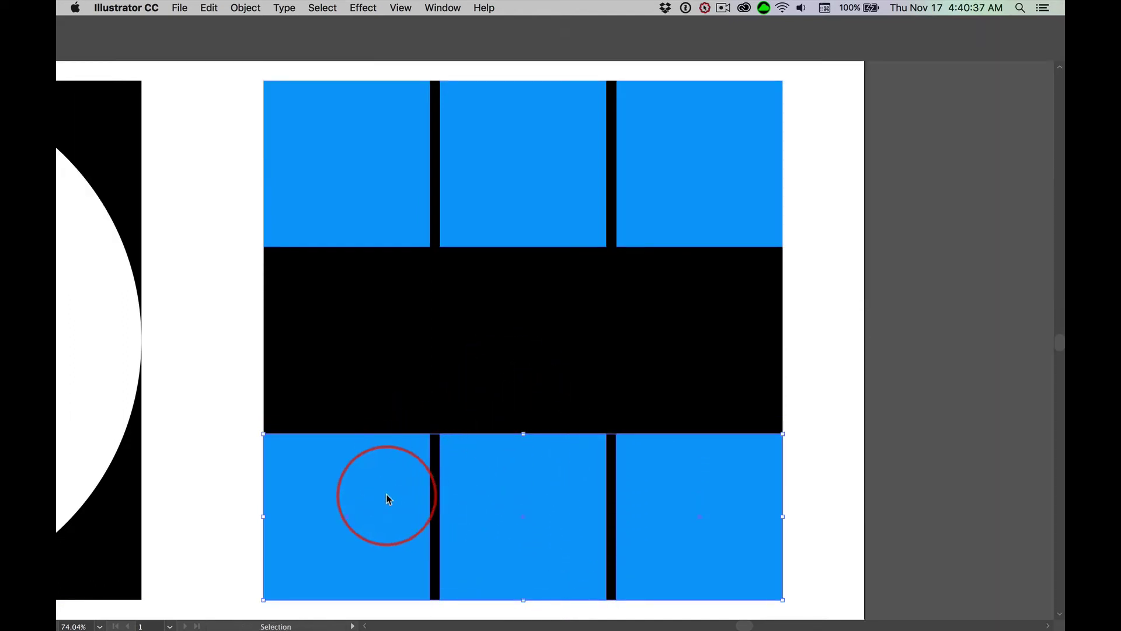
{"action": "key", "text": "Tab"}
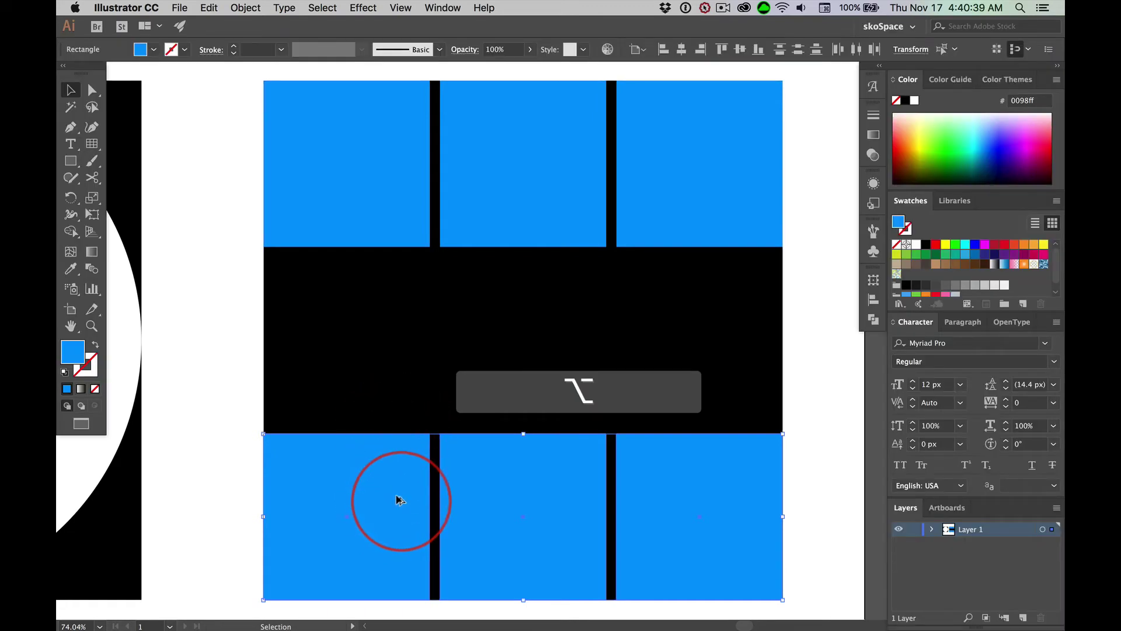
{"action": "left_click_drag", "start_coordinate": [397, 500], "coordinate": [396, 325]}
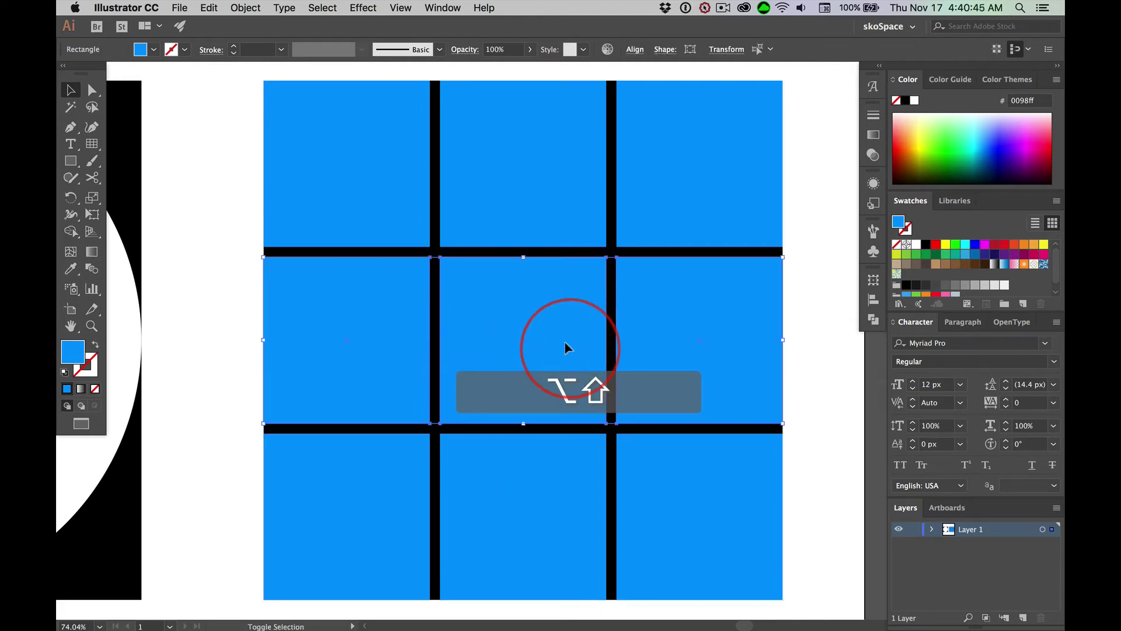
Step: Delete the large black square behind the blue grid
{"action": "left_click", "coordinate": [214, 339]}
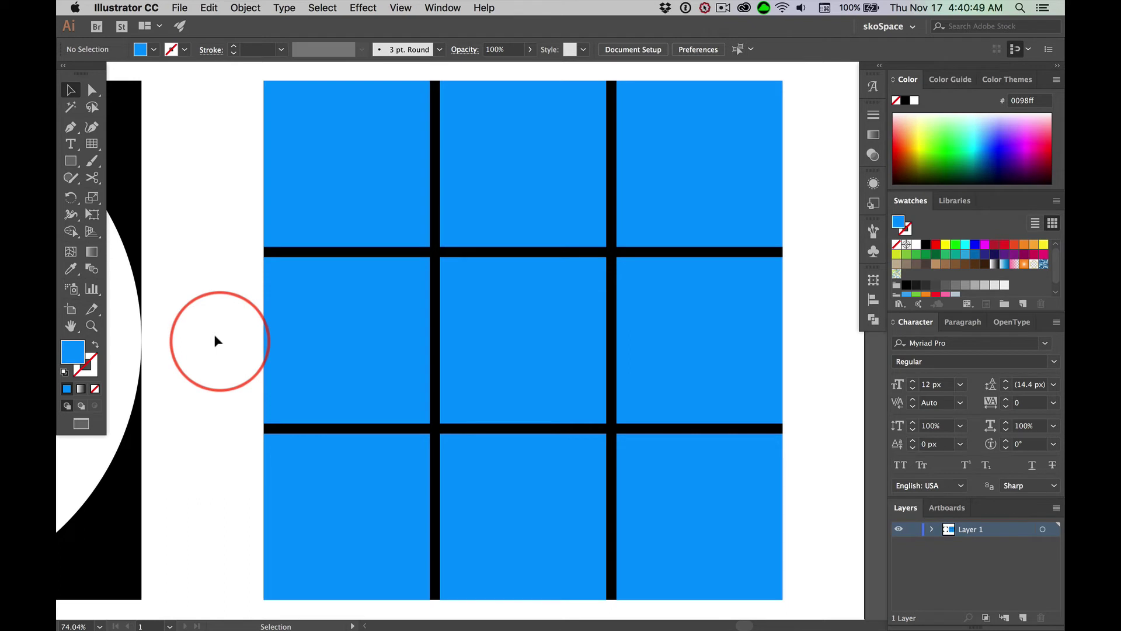
{"action": "left_click", "coordinate": [428, 424]}
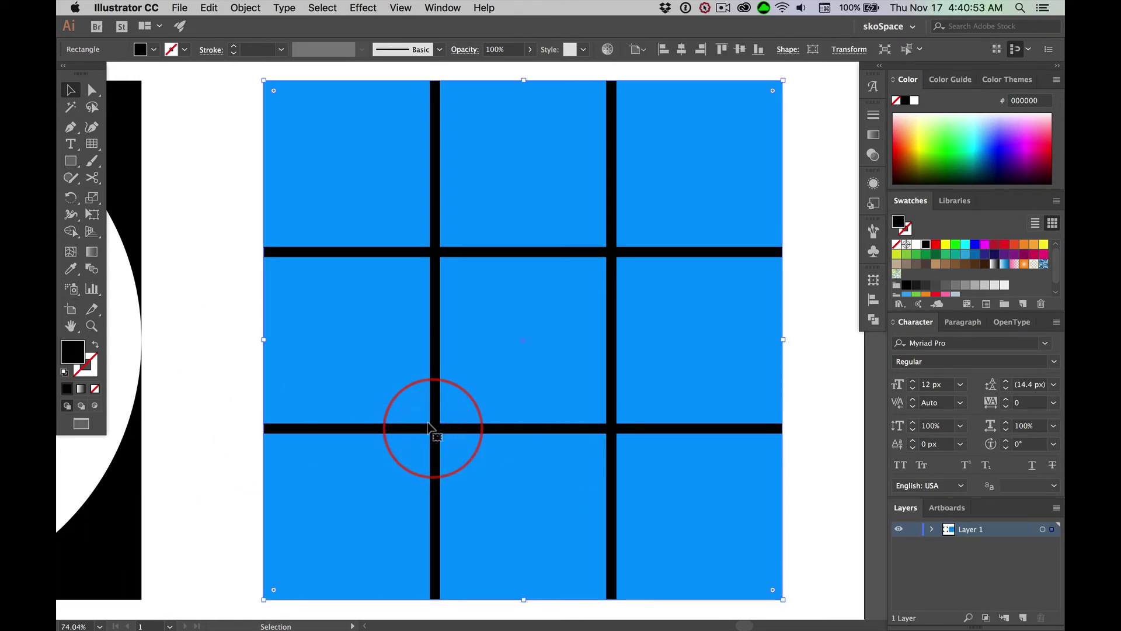
{"action": "key", "text": "Delete"}
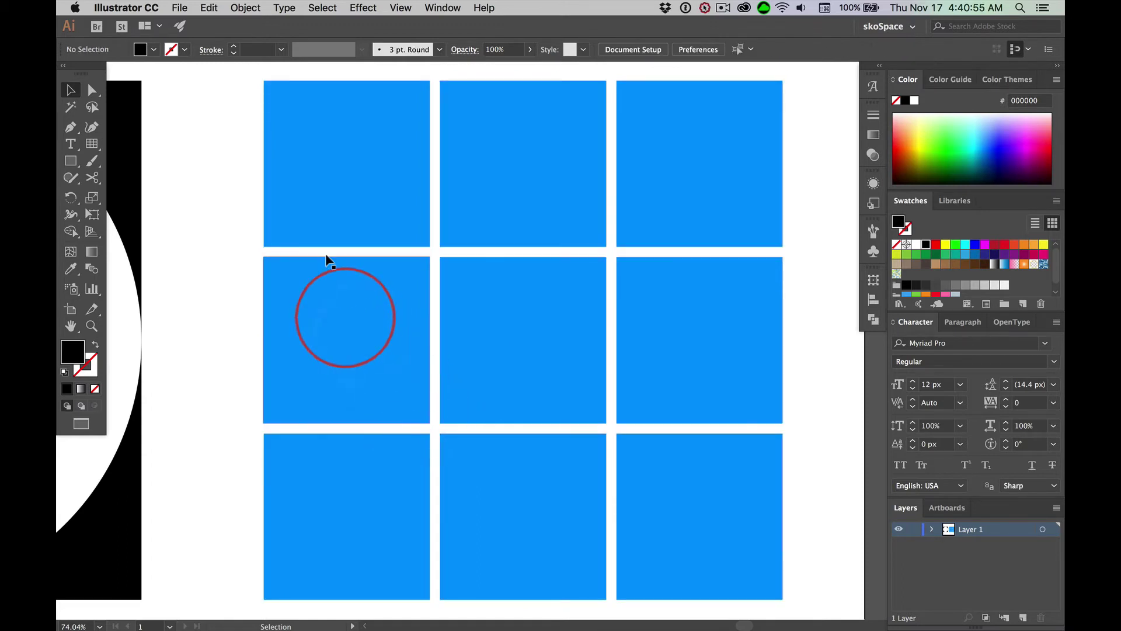
Step: Select all nine blue squares of the grid and set their fill colour to black 000000
{"action": "left_click_drag", "start_coordinate": [227, 127], "coordinate": [810, 509]}
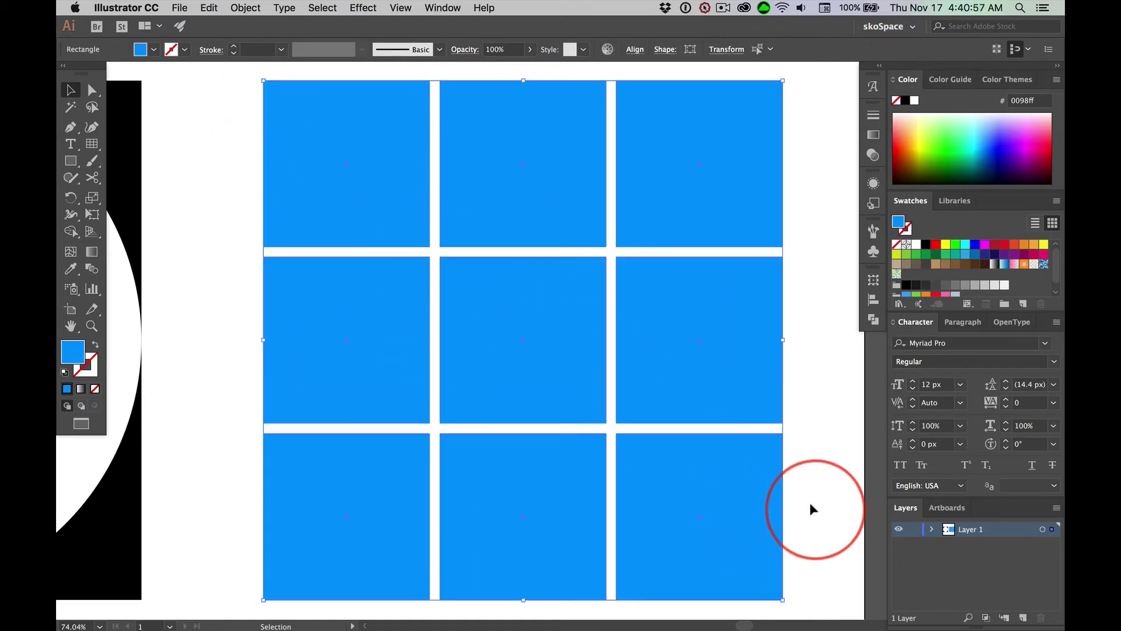
{"action": "left_click", "coordinate": [927, 246]}
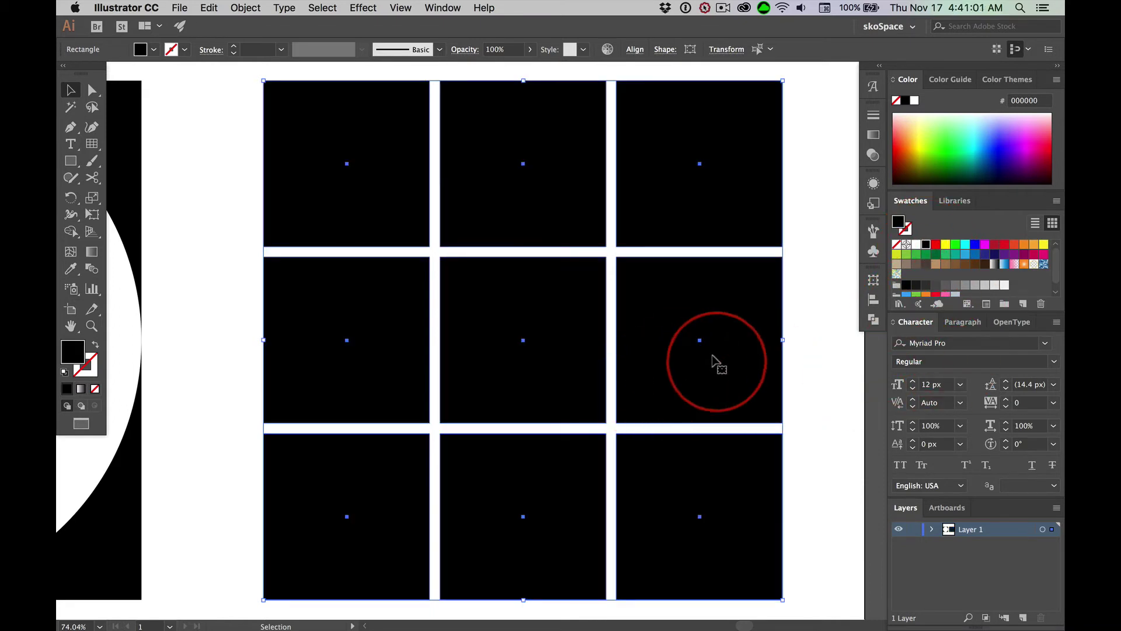
{"action": "key", "text": "super+z"}
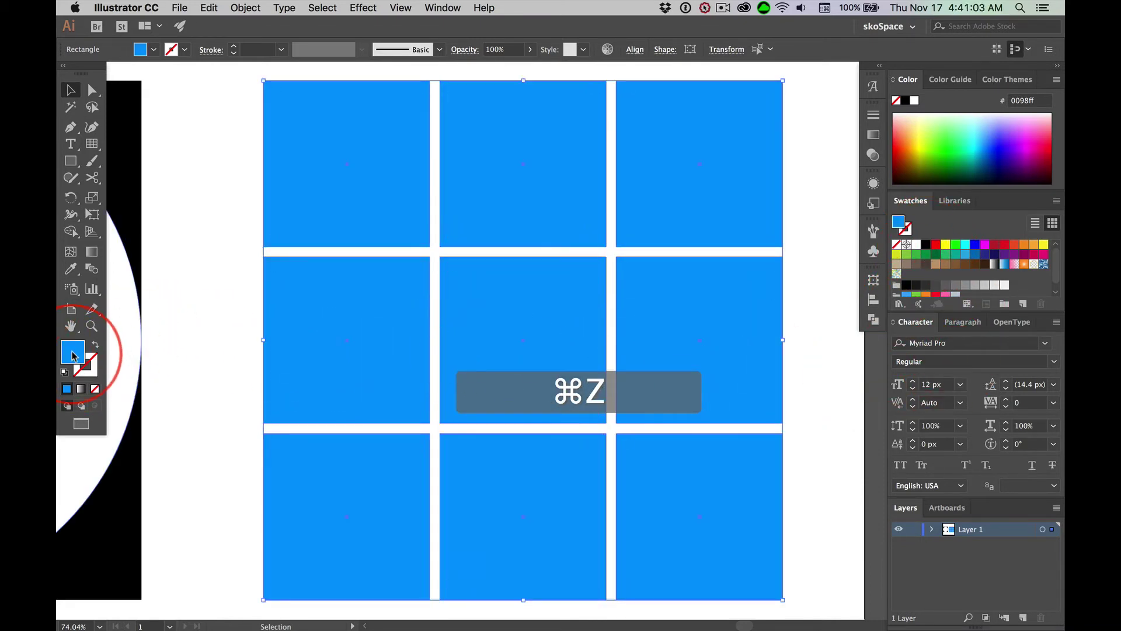
{"action": "double_click", "coordinate": [72, 351]}
{"action": "left_click_drag", "start_coordinate": [310, 483], "coordinate": [237, 576]}
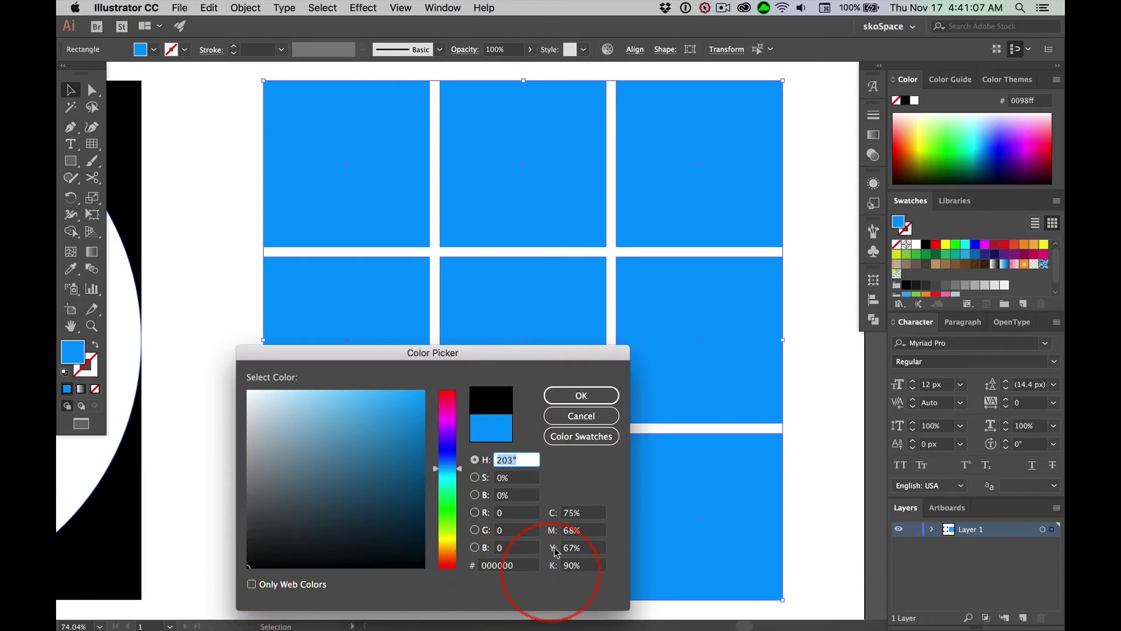
{"action": "left_click", "coordinate": [604, 395]}
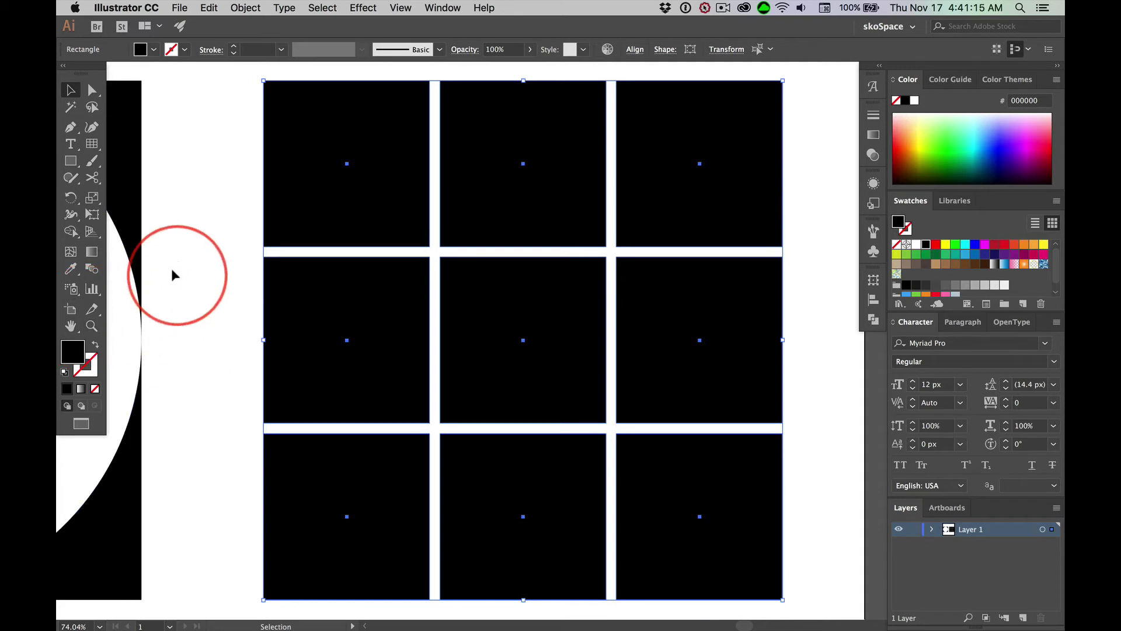
Step: Group the nine black squares of the grid so they select as one object
{"action": "key", "text": "super+g"}
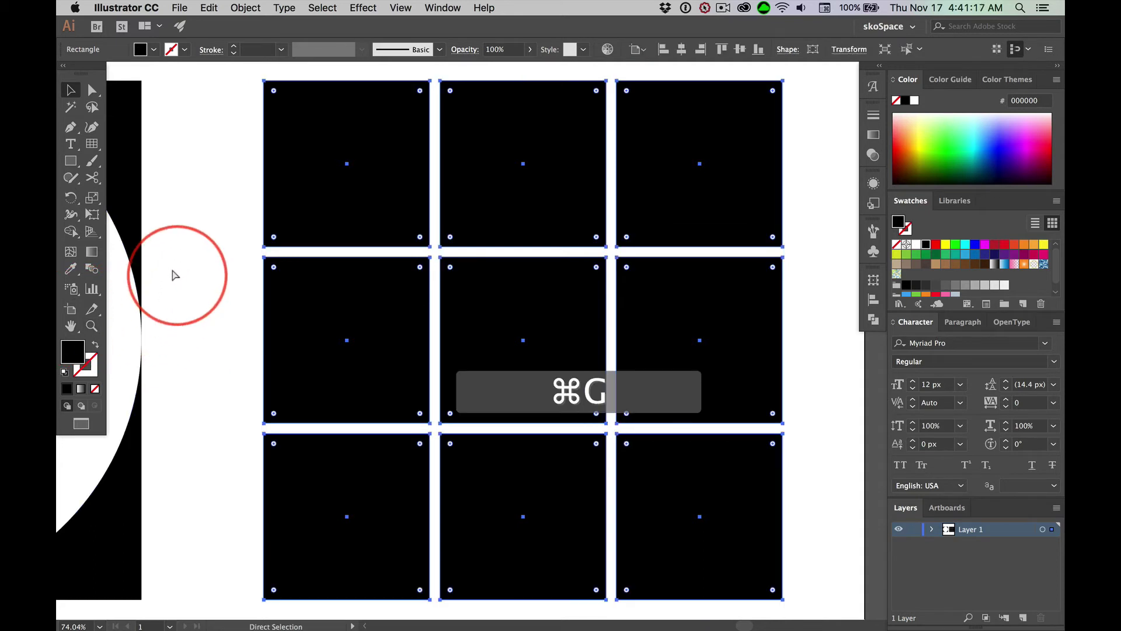
{"action": "left_click", "coordinate": [218, 189]}
{"action": "left_click", "coordinate": [341, 194]}
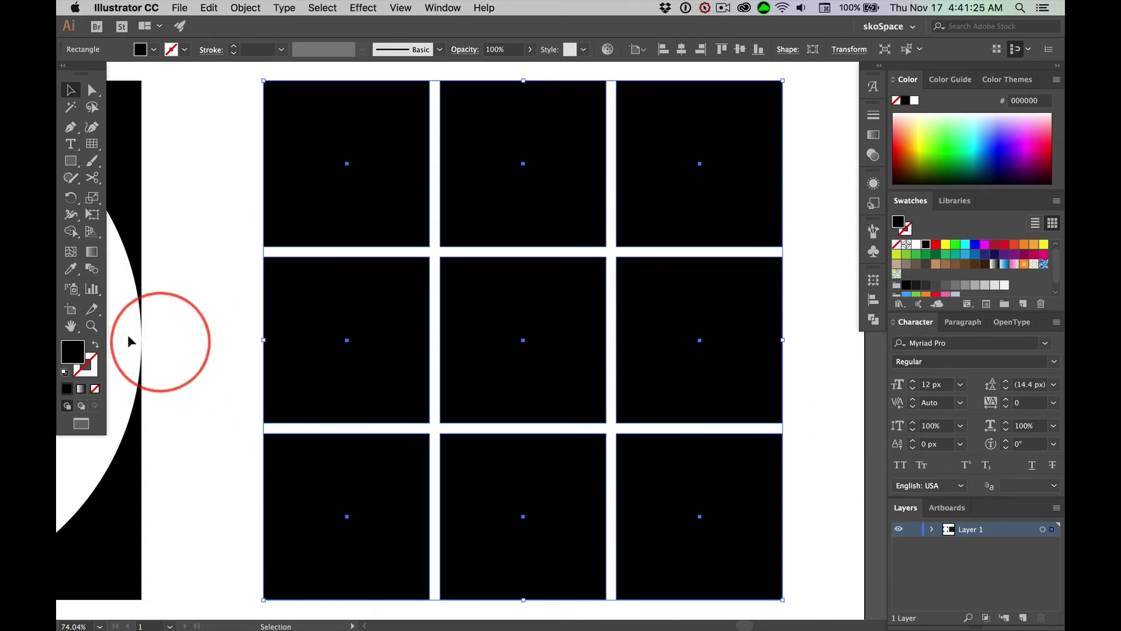
Step: Duplicate the white circle from the circle-in-square artwork onto the 3 × 3 grid, aligned with the grid's outer edges
{"action": "left_click", "coordinate": [115, 318]}
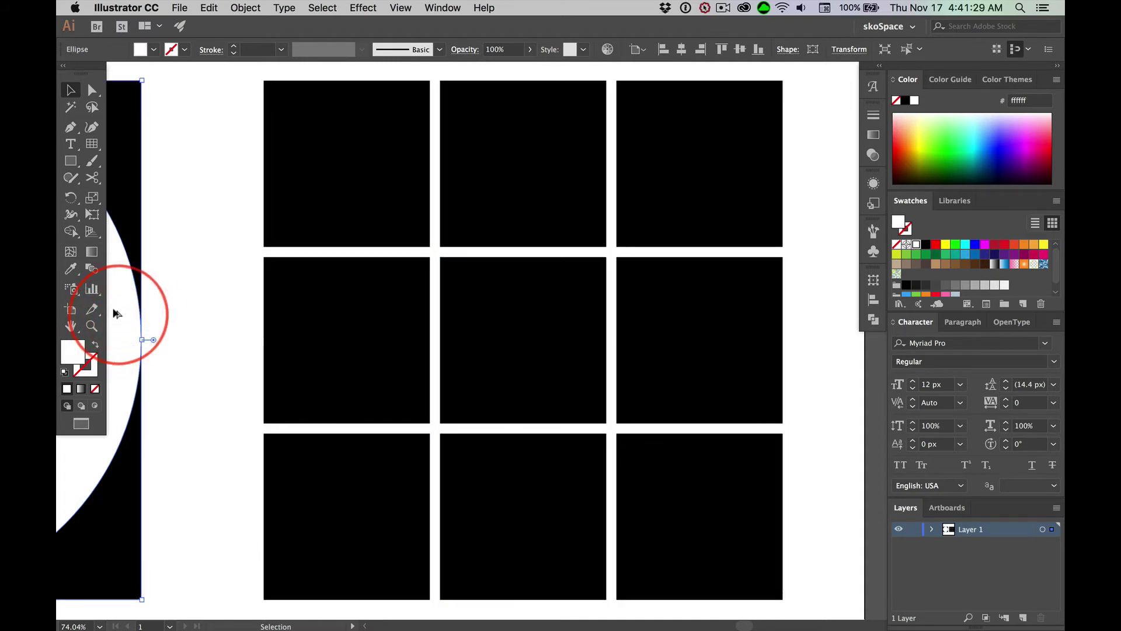
{"action": "left_click_drag", "start_coordinate": [115, 314], "coordinate": [754, 314]}
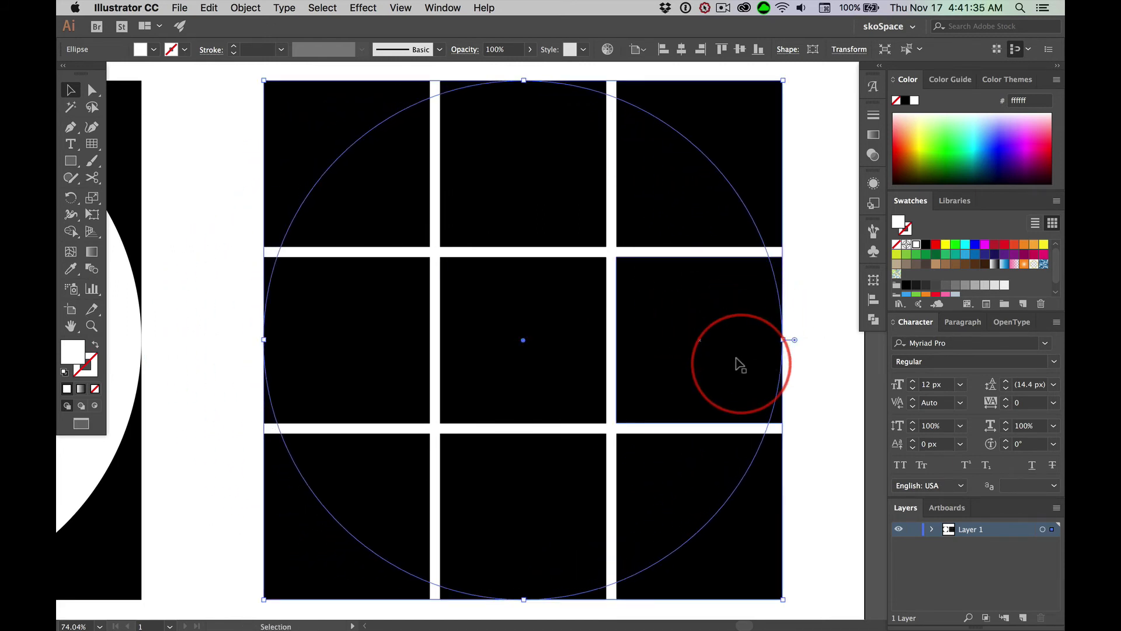
{"action": "left_click", "coordinate": [219, 237]}
Step: Send the grouped black grid to the back, behind the duplicated white circle
{"action": "left_click", "coordinate": [401, 325]}
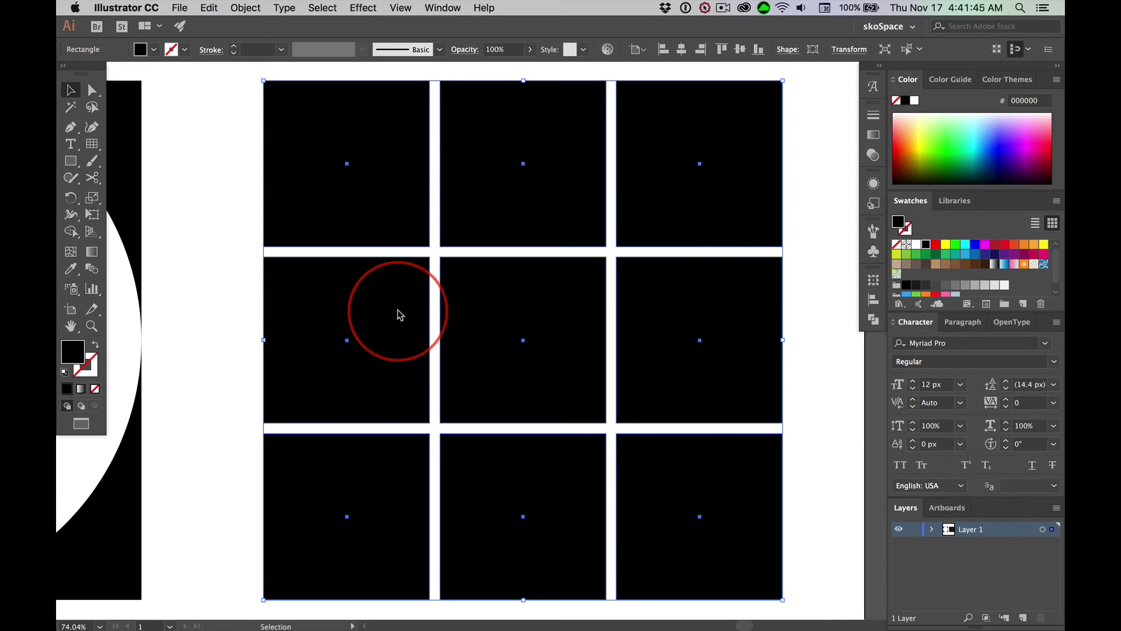
{"action": "right_click", "coordinate": [399, 314]}
{"action": "mouse_move", "coordinate": [512, 458]}
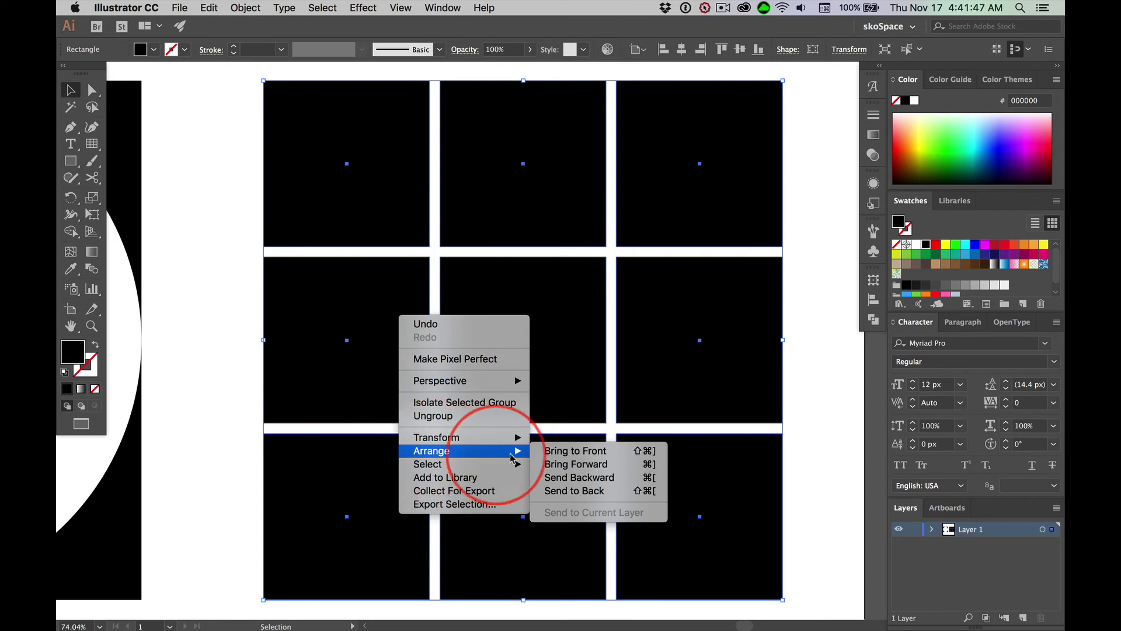
{"action": "left_click", "coordinate": [575, 492]}
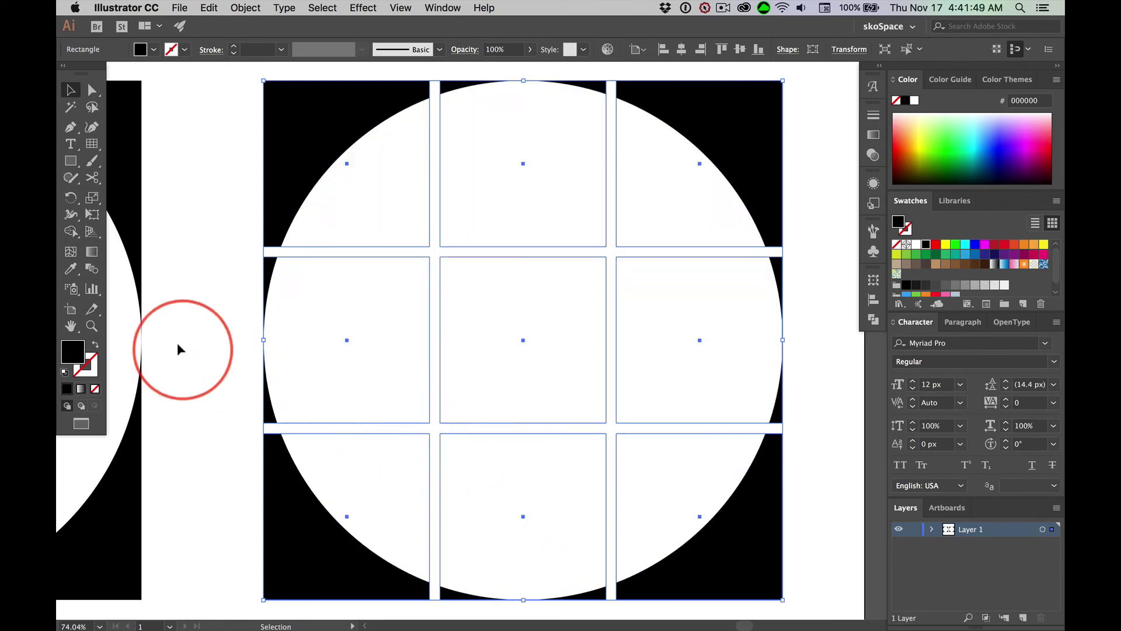
Step: Select the duplicated white circle together with the grid group and clip the grid to the circle with a clipping mask
{"action": "left_click", "coordinate": [492, 346]}
{"action": "left_click", "coordinate": [511, 337]}
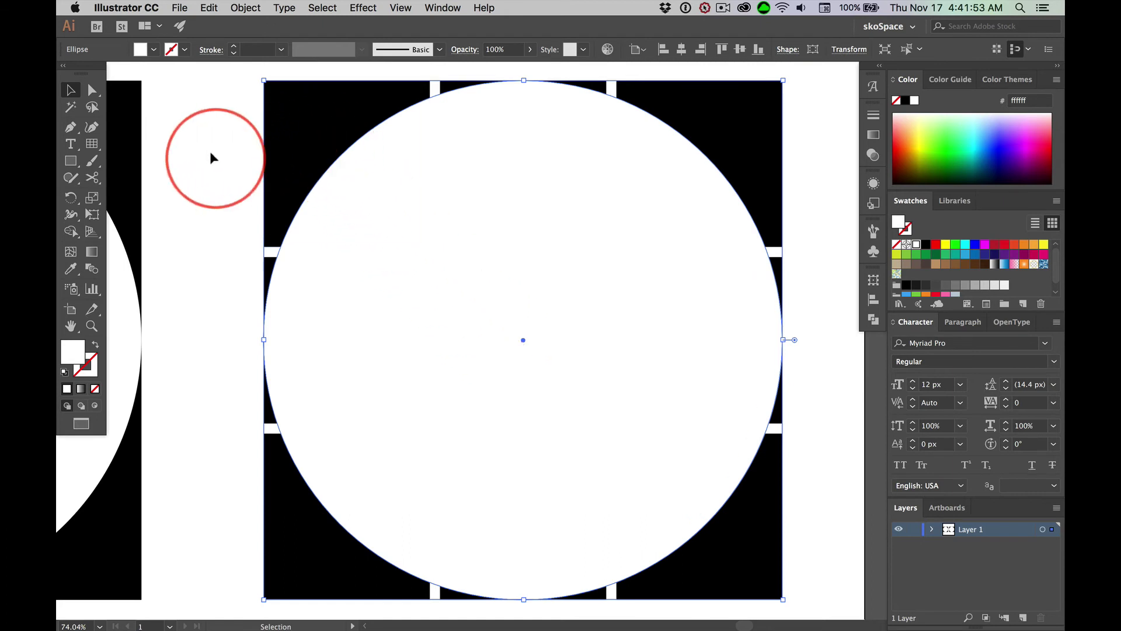
{"action": "left_click_drag", "start_coordinate": [209, 151], "coordinate": [370, 263]}
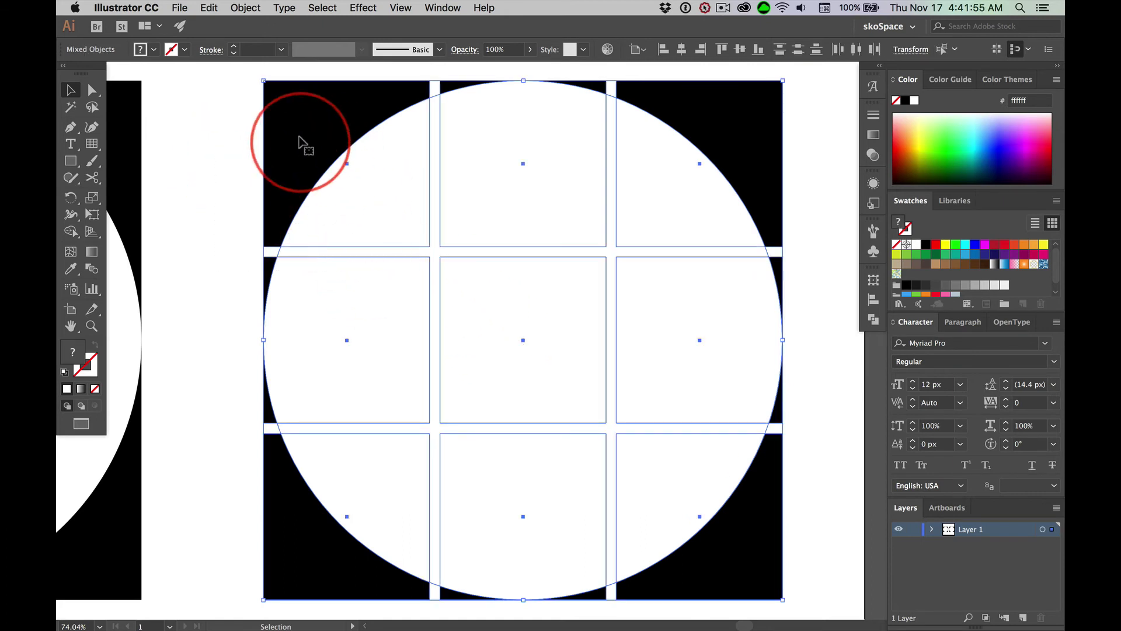
{"action": "right_click", "coordinate": [511, 207]}
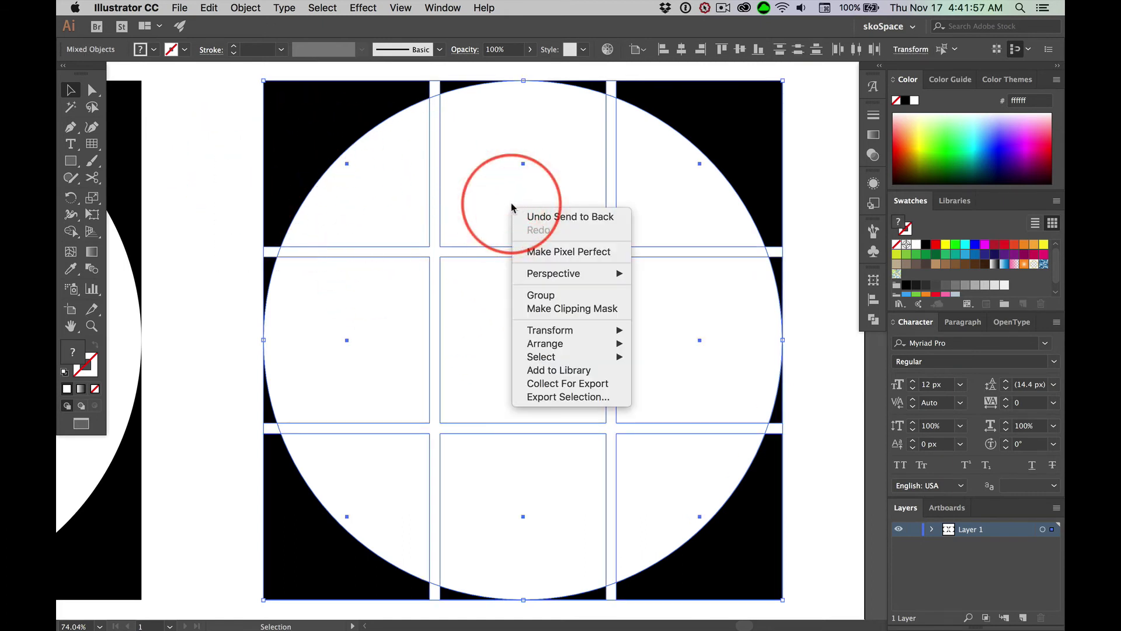
{"action": "left_click", "coordinate": [551, 304]}
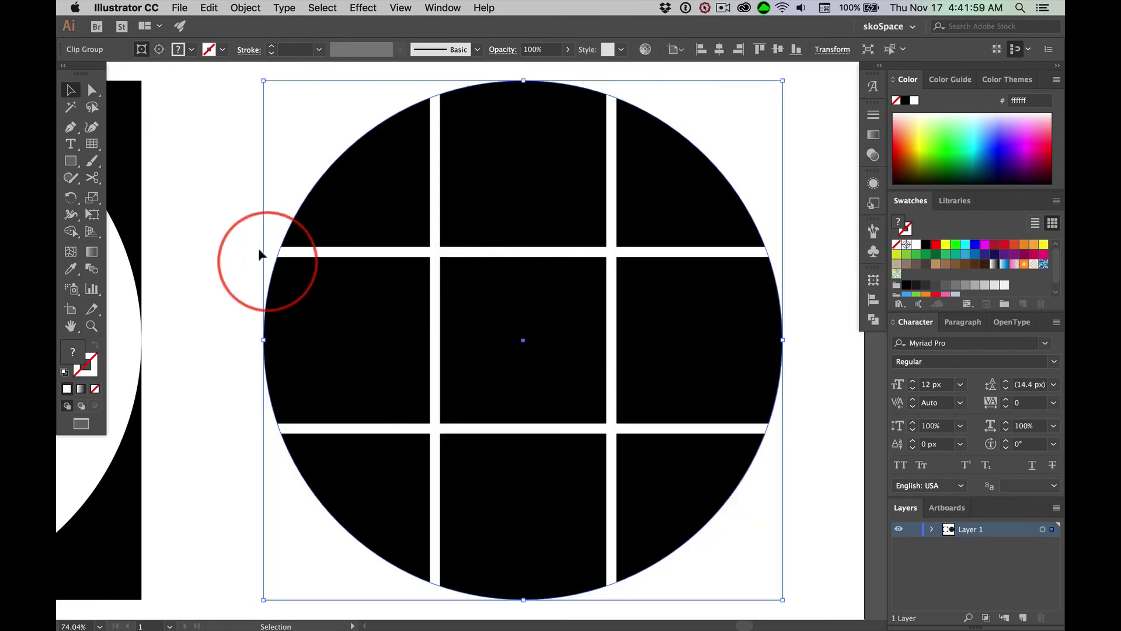
{"action": "left_click", "coordinate": [223, 228]}
Step: Fit the artboard in the window and display it in full-screen mode to compare the two finished artworks
{"action": "key", "text": "super"}
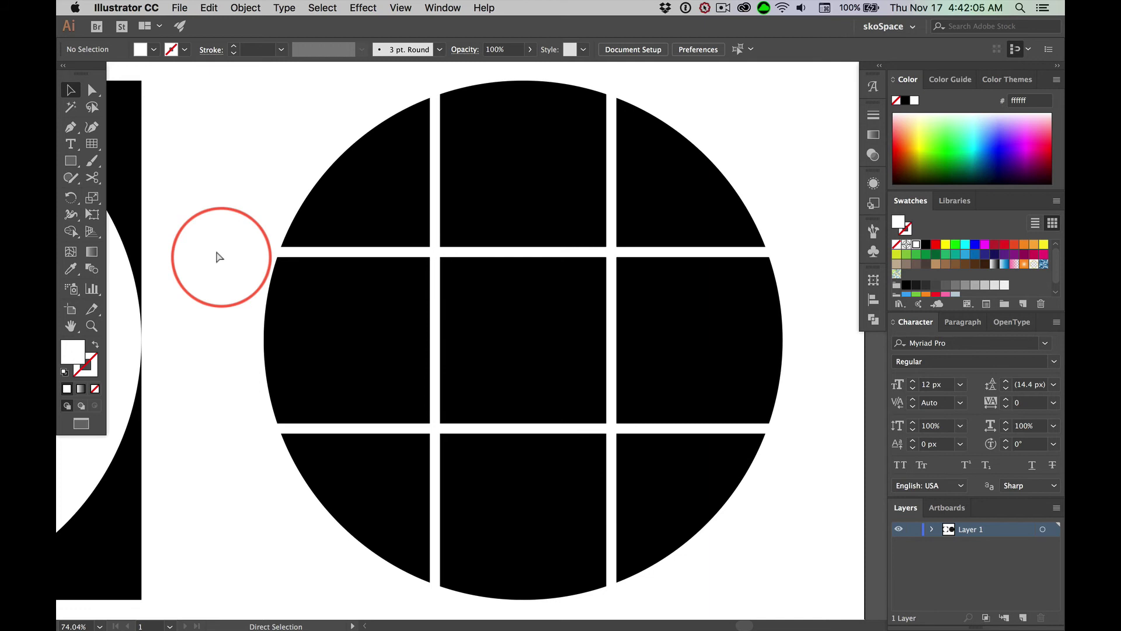
{"action": "key", "text": "super+0"}
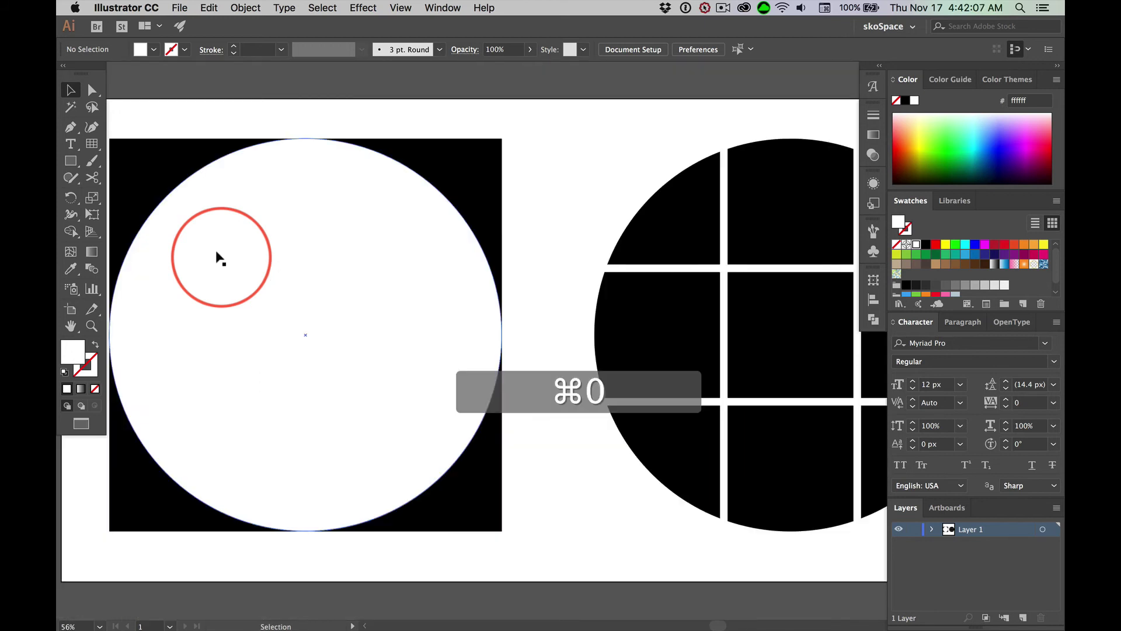
{"action": "key", "text": "f"}
{"action": "key", "text": "f"}
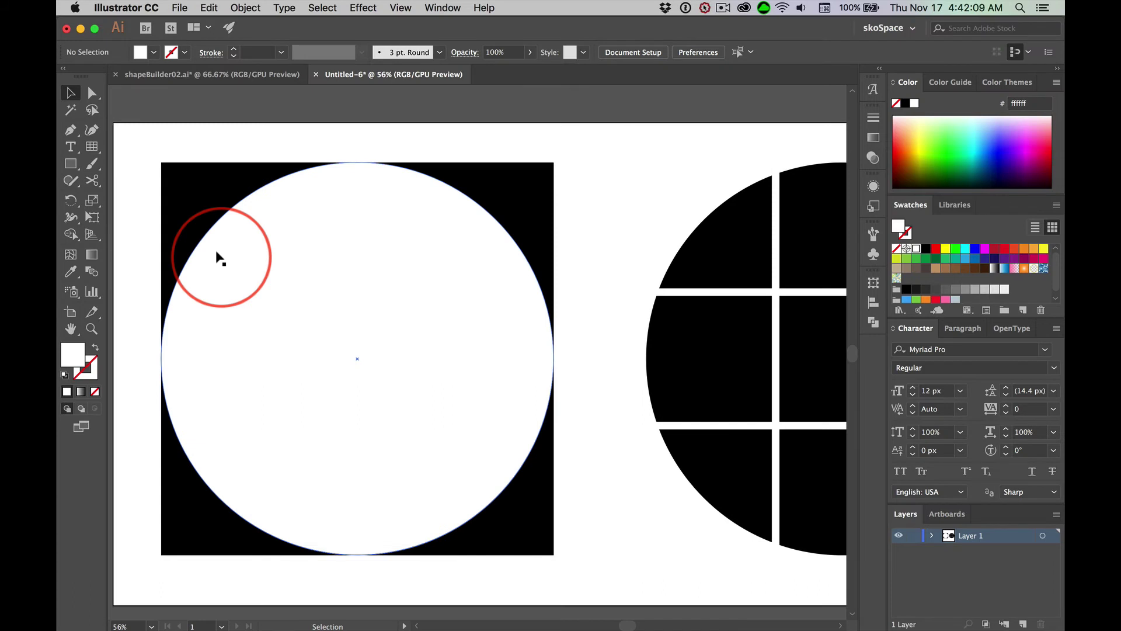
{"action": "key", "text": "f"}
{"action": "key", "text": "f"}
{"action": "left_click", "coordinate": [488, 504]}
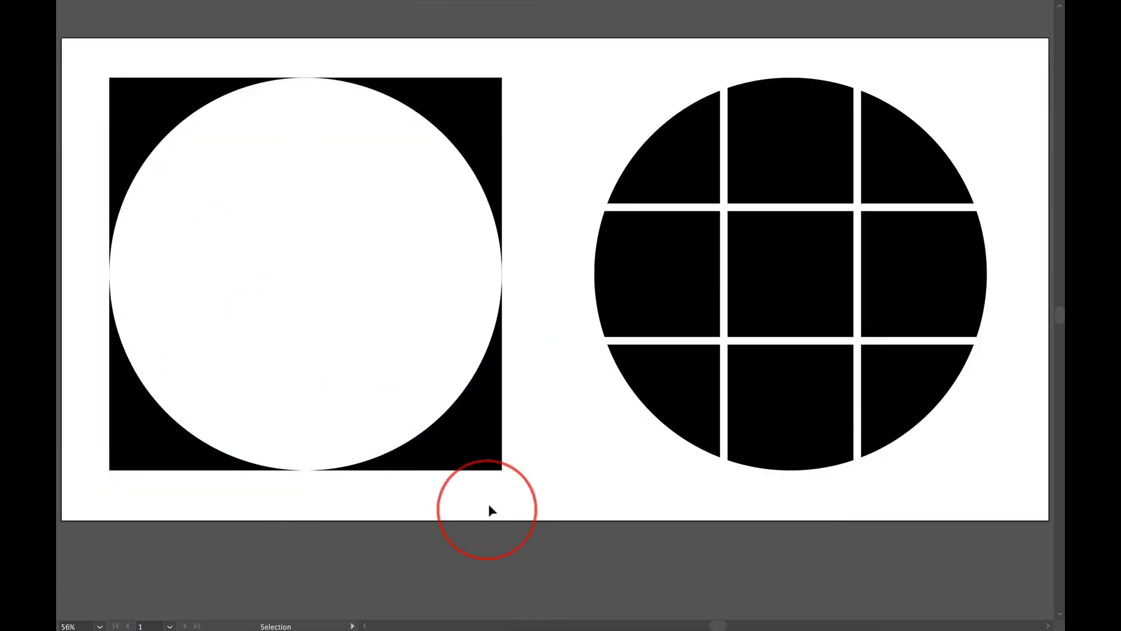
{"action": "key", "text": "space"}
{"action": "left_click_drag", "start_coordinate": [580, 475], "coordinate": [581, 538]}
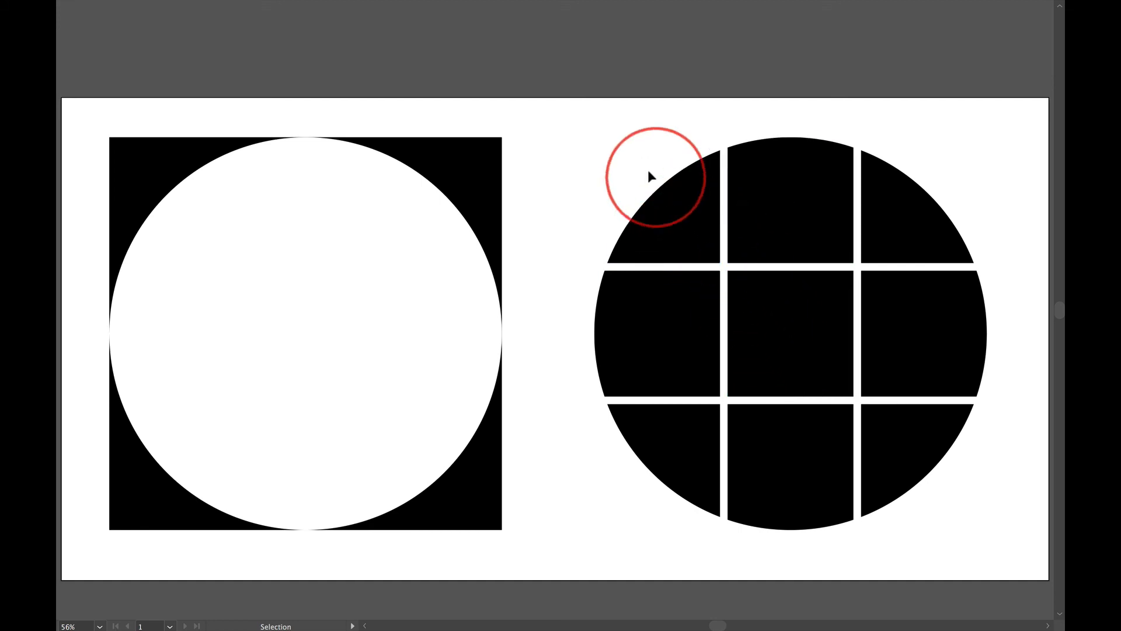
Step: Examine the clipped grid circle and the hidden corner of its upper-left square outside the mask
{"action": "left_click", "coordinate": [640, 345]}
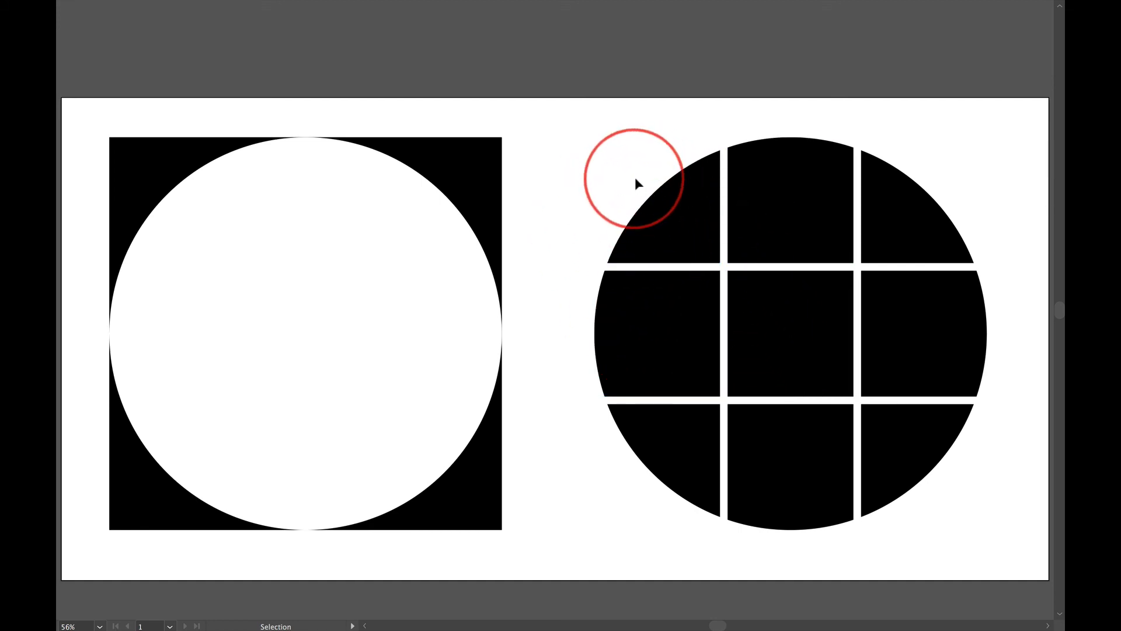
{"action": "left_click", "coordinate": [664, 218]}
{"action": "left_click", "coordinate": [659, 219]}
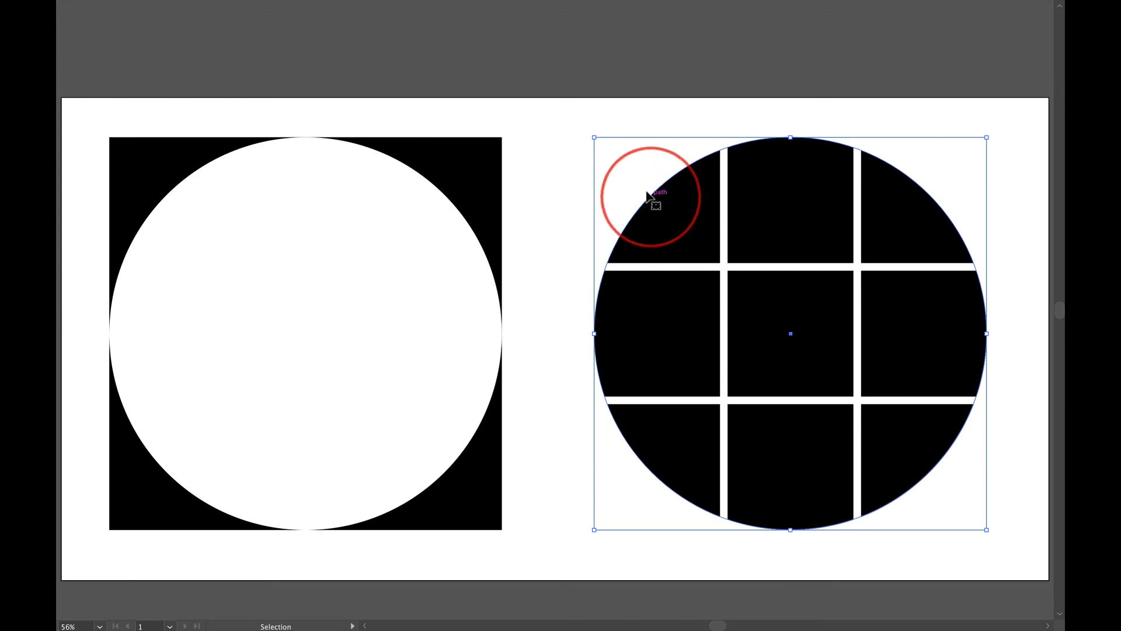
{"action": "left_click", "coordinate": [591, 192]}
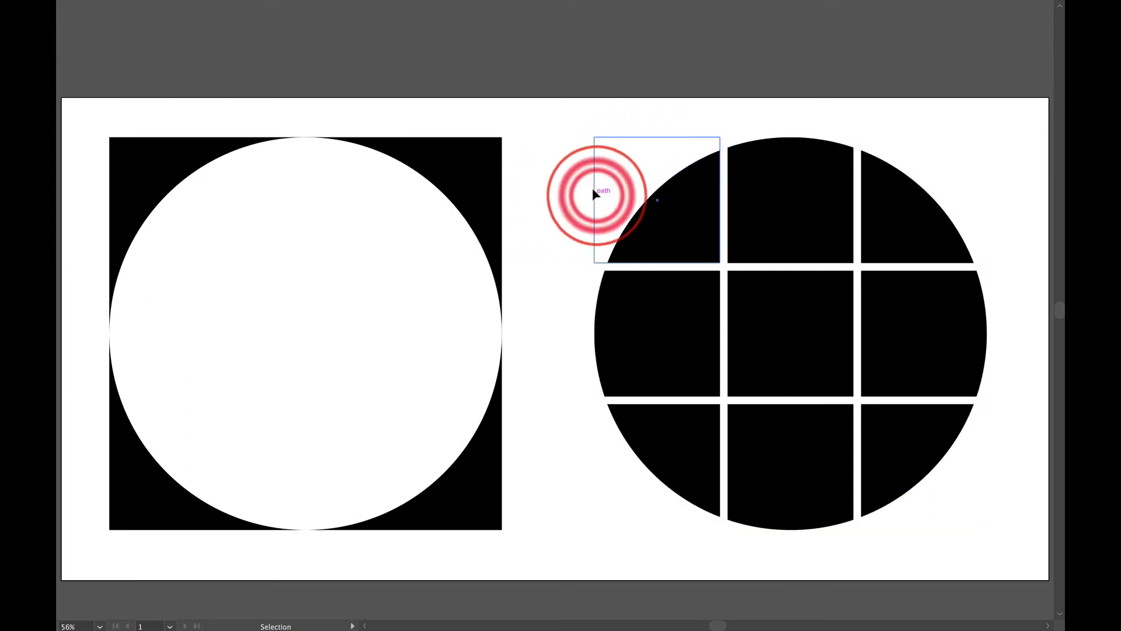